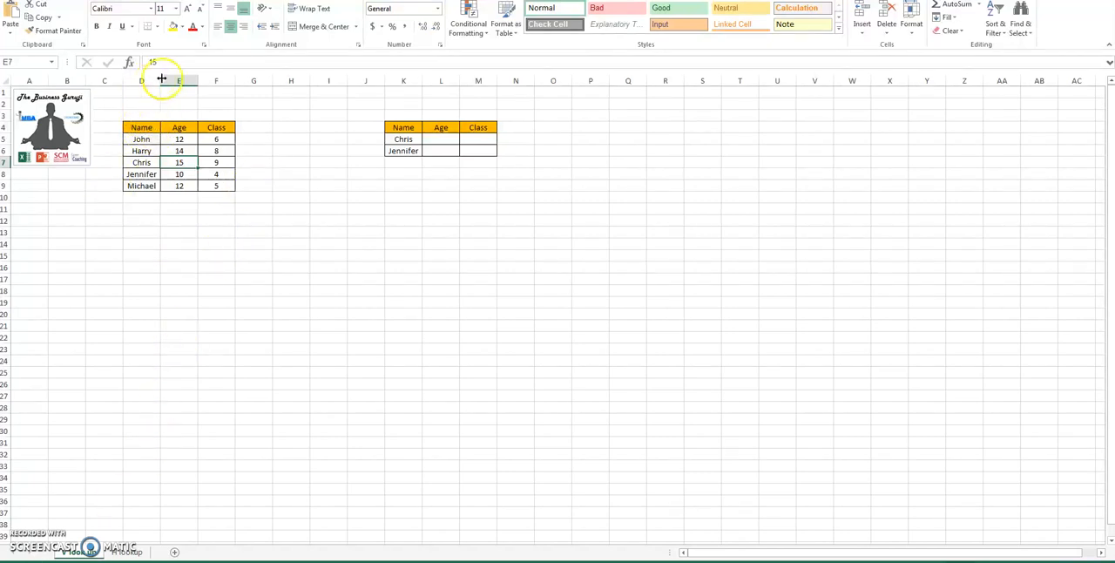
# Step: Examine the source table in D4:F9, its Name, Age and Class columns, headers and entries
pyautogui.moveTo(143, 128); pyautogui.dragTo(207, 182)
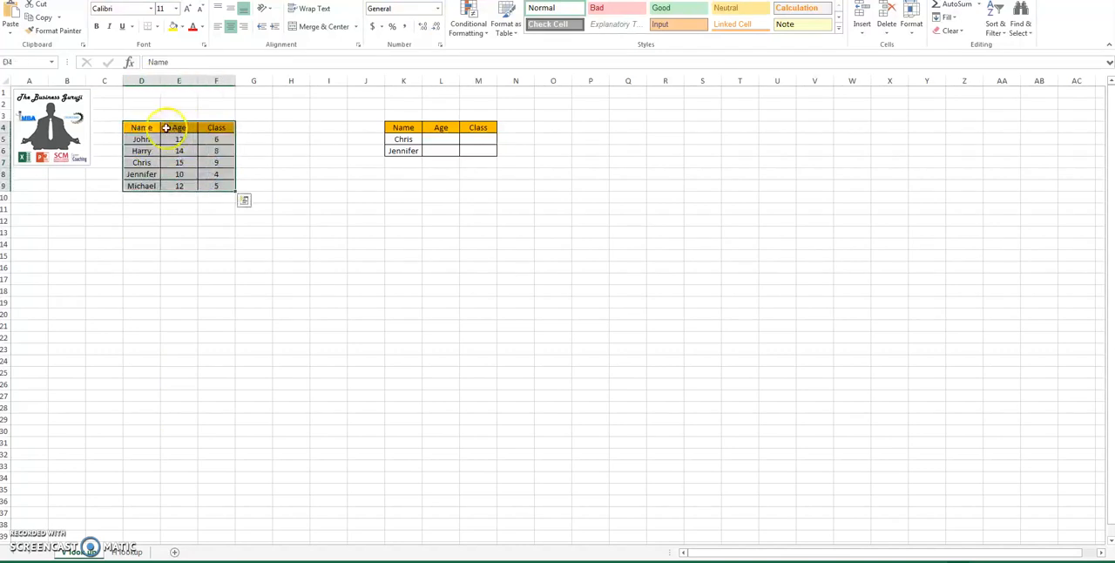
pyautogui.click(148, 80)
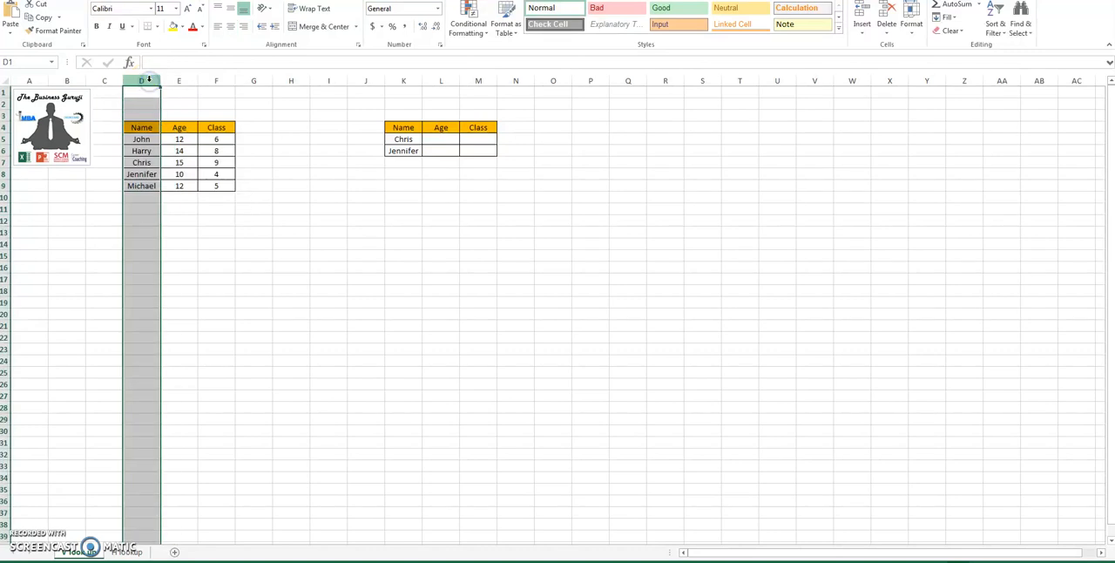
pyautogui.click(175, 80)
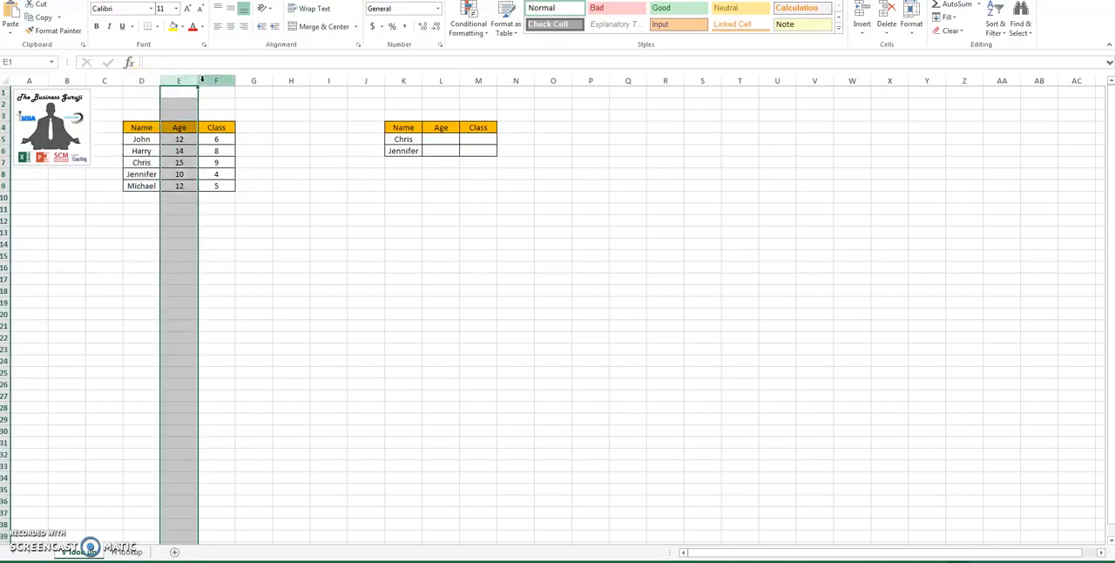
pyautogui.click(204, 81)
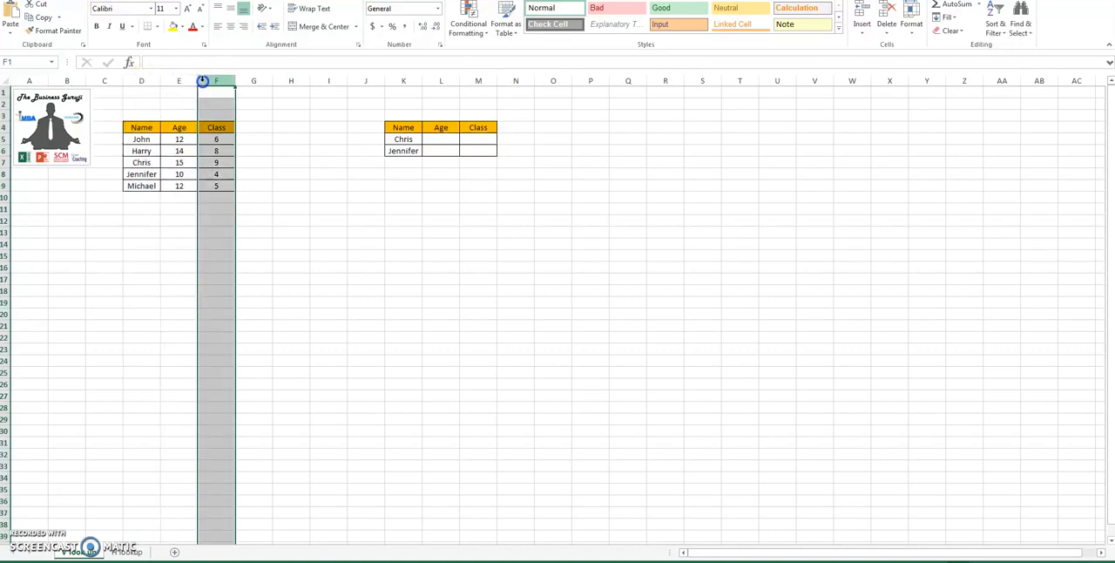
pyautogui.click(144, 126)
pyautogui.click(177, 128)
pyautogui.click(206, 126)
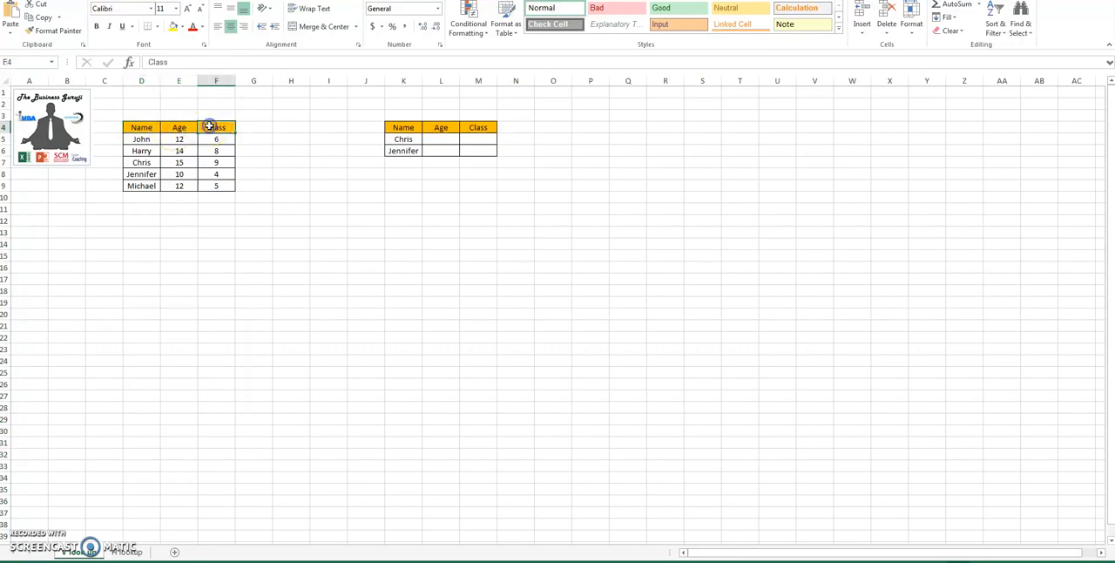
pyautogui.moveTo(148, 140); pyautogui.dragTo(148, 184)
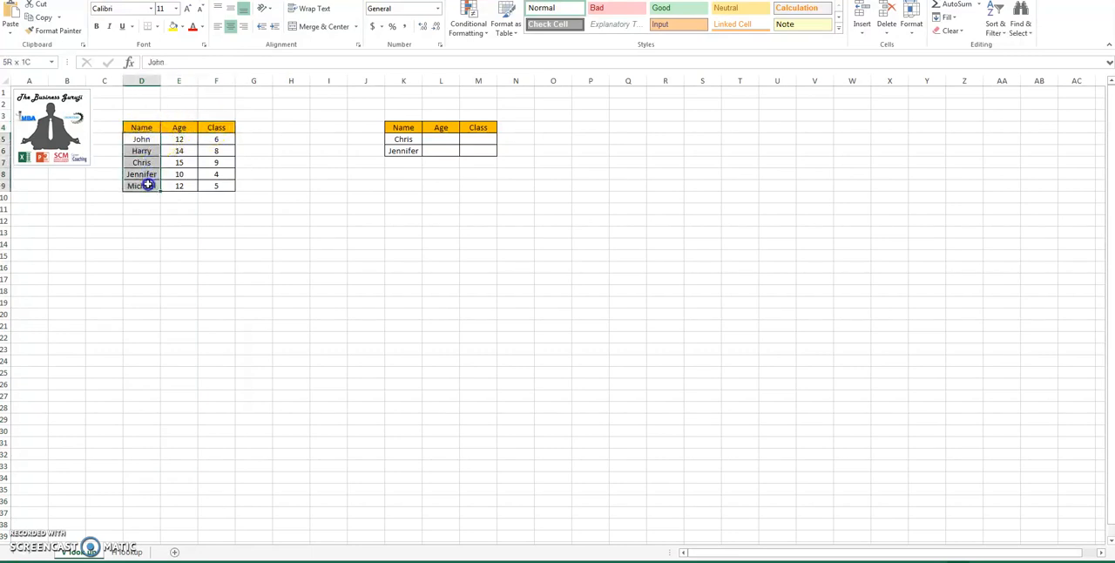
pyautogui.click(182, 141)
pyautogui.moveTo(181, 141); pyautogui.dragTo(181, 185)
# Step: Inspect the row-oriented Name and Class data on the H lookup sheet and return to the V lookup sheet
pyautogui.click(123, 552)
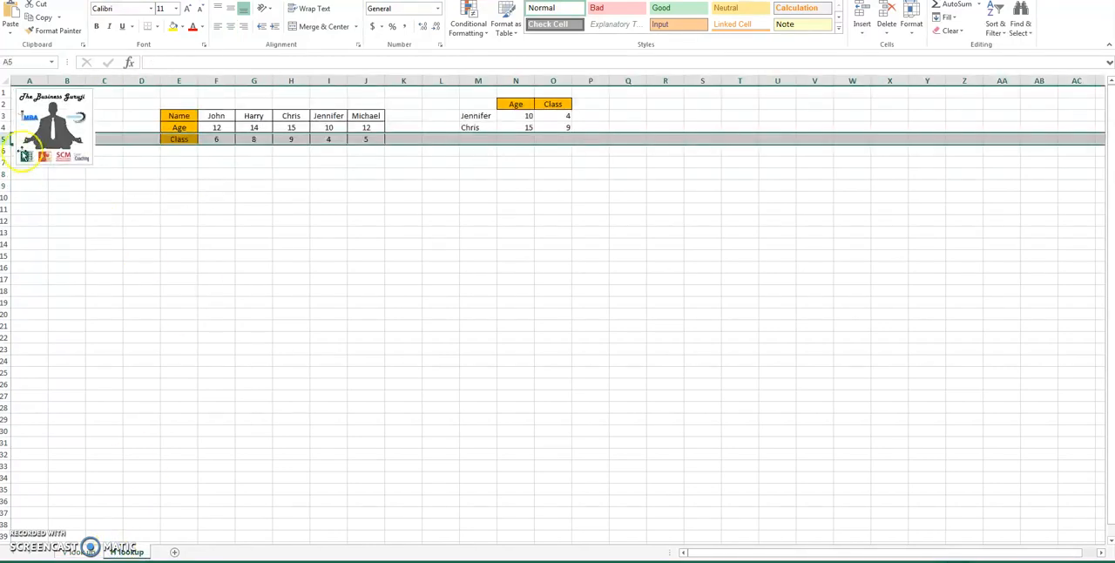
pyautogui.click(4, 116)
pyautogui.click(4, 139)
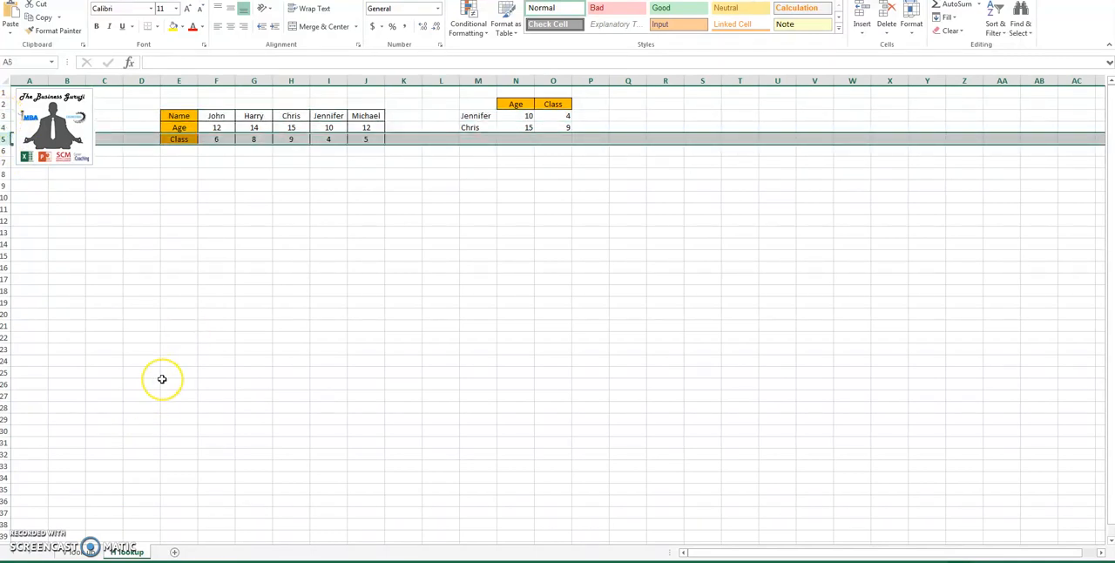
pyautogui.click(79, 551)
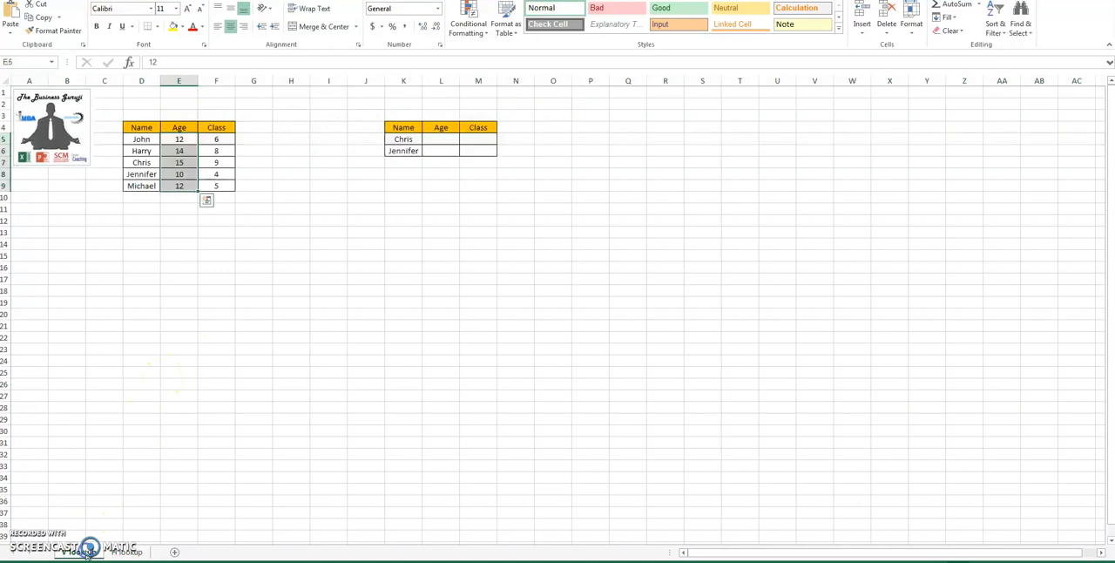
pyautogui.click(439, 140)
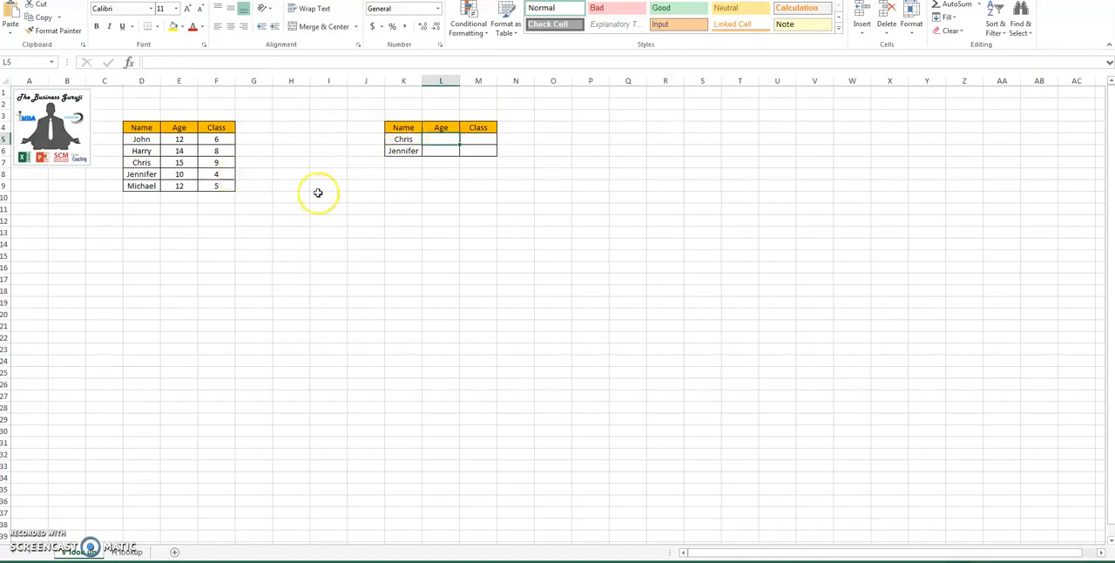
pyautogui.click(406, 139)
pyautogui.moveTo(407, 139); pyautogui.dragTo(406, 150)
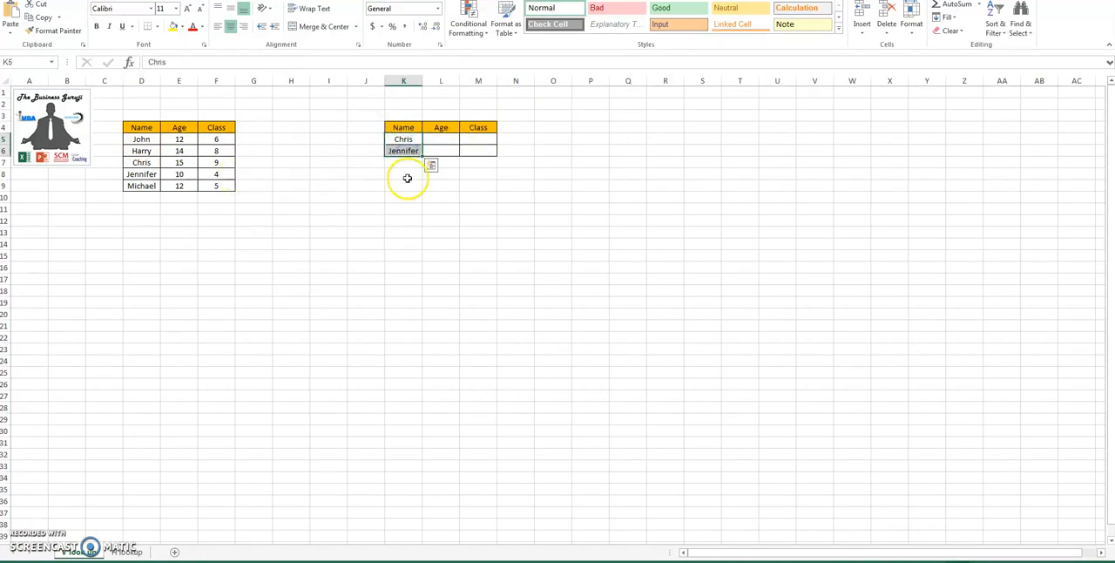
pyautogui.click(407, 176)
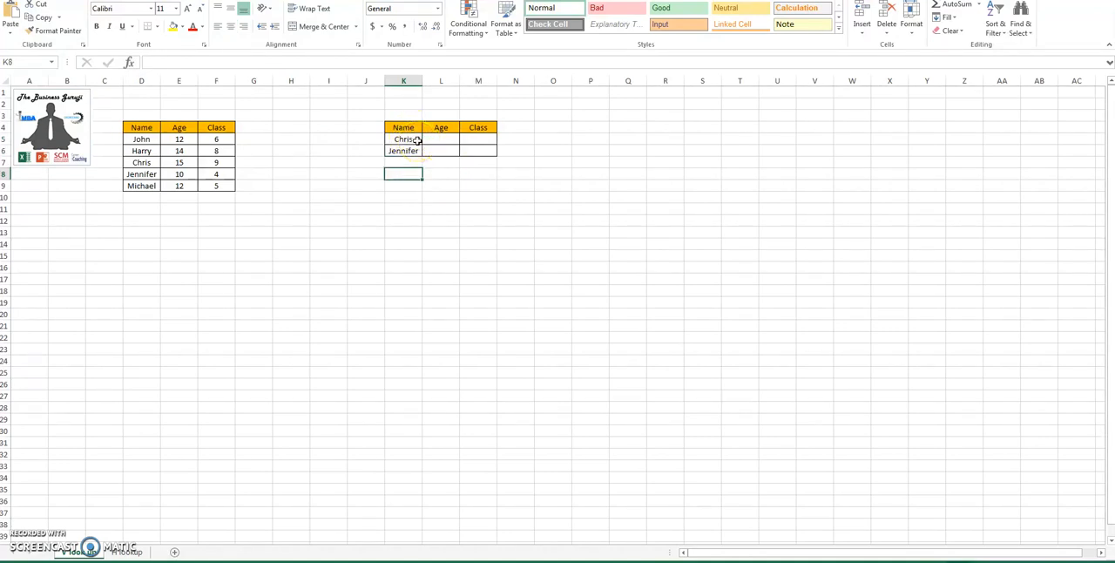
# Step: Start a VLOOKUP formula in L5 with K5 as lookup value and the absolute range $D$4:$F$9 as table array
pyautogui.click(433, 140)
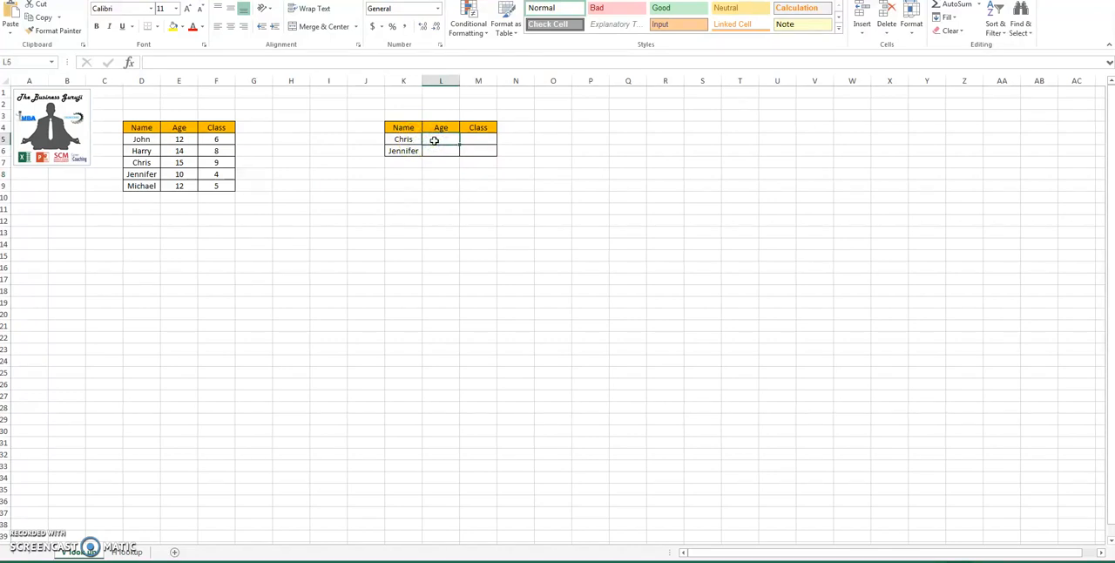
pyautogui.write('=vlo')
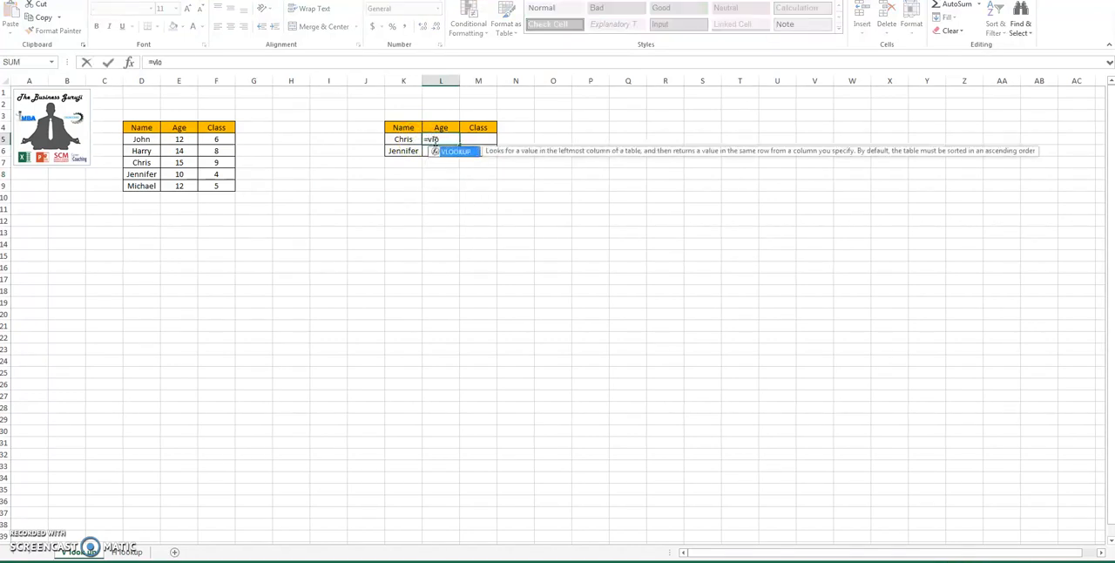
pyautogui.press('Tab')
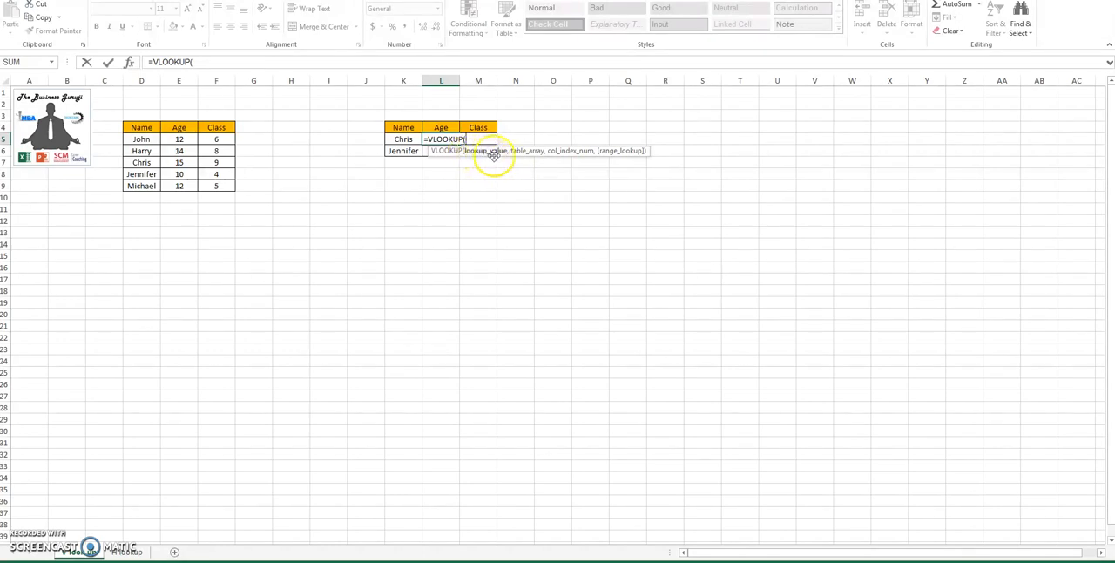
pyautogui.click(410, 139)
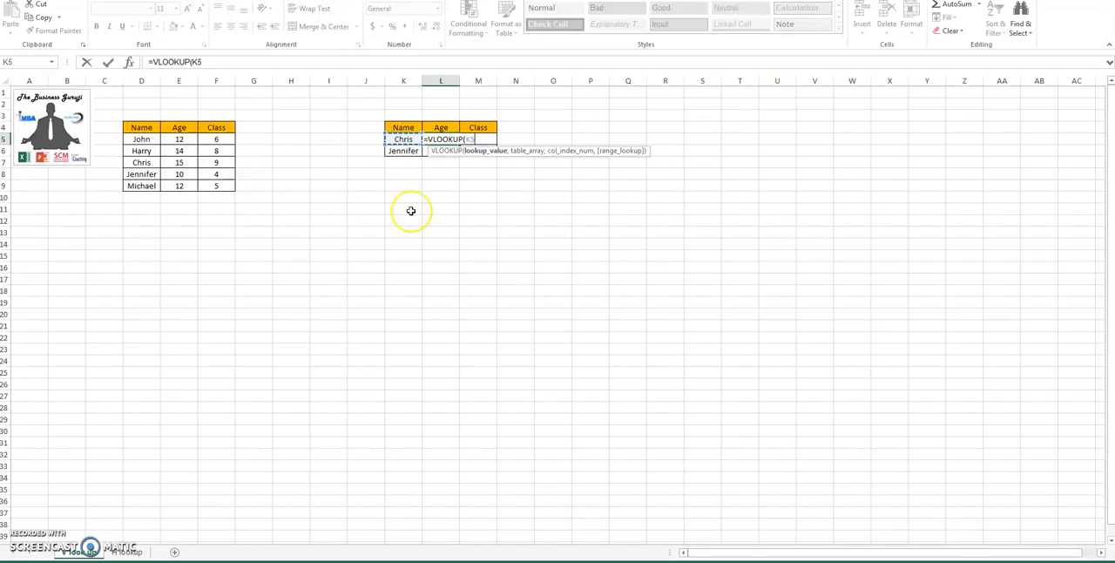
pyautogui.write(',')
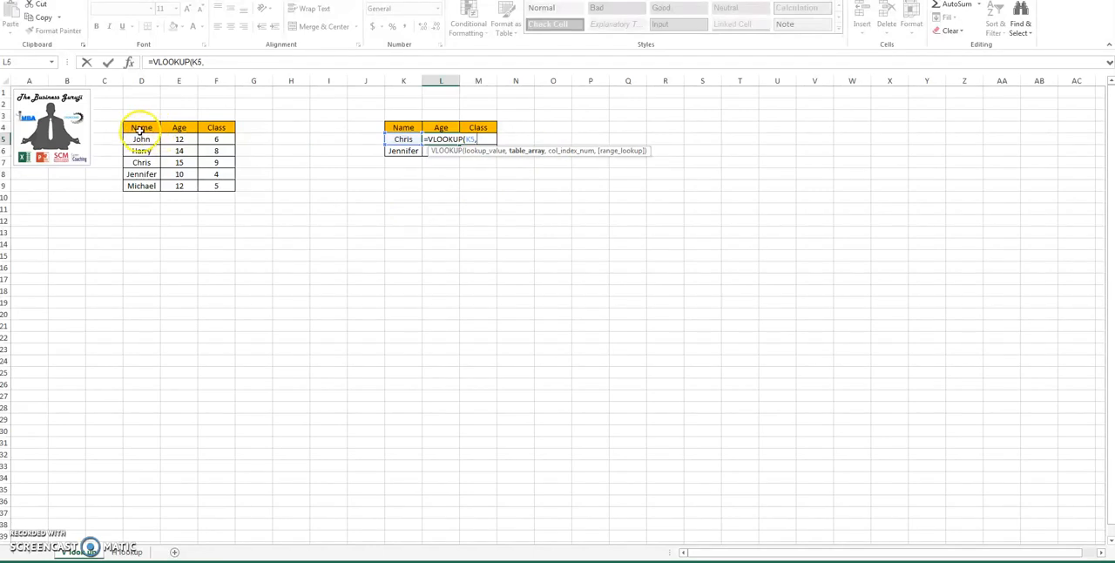
pyautogui.moveTo(140, 129); pyautogui.dragTo(219, 186)
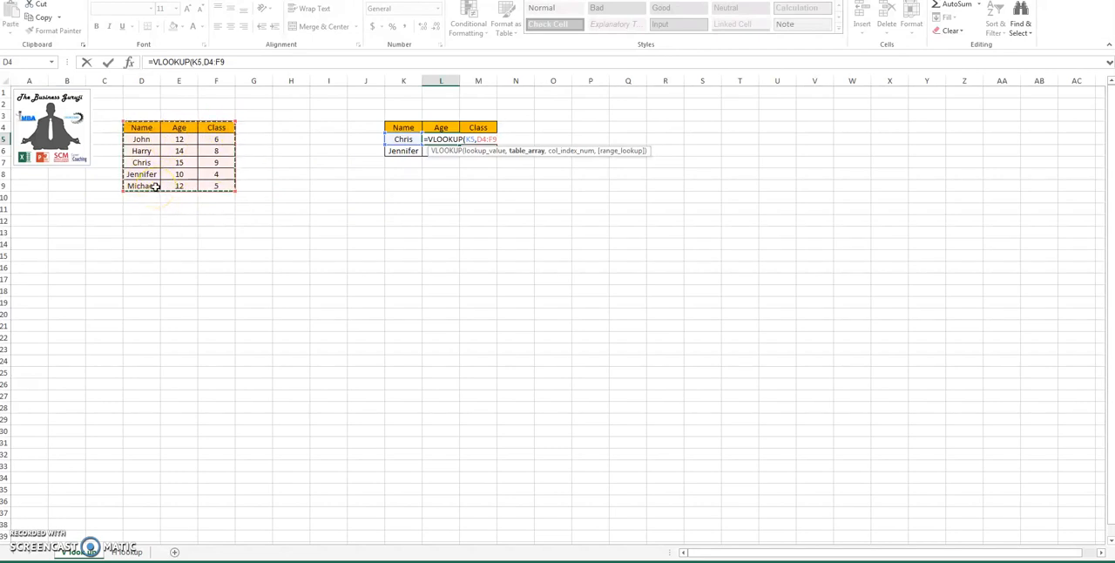
pyautogui.press('F4')
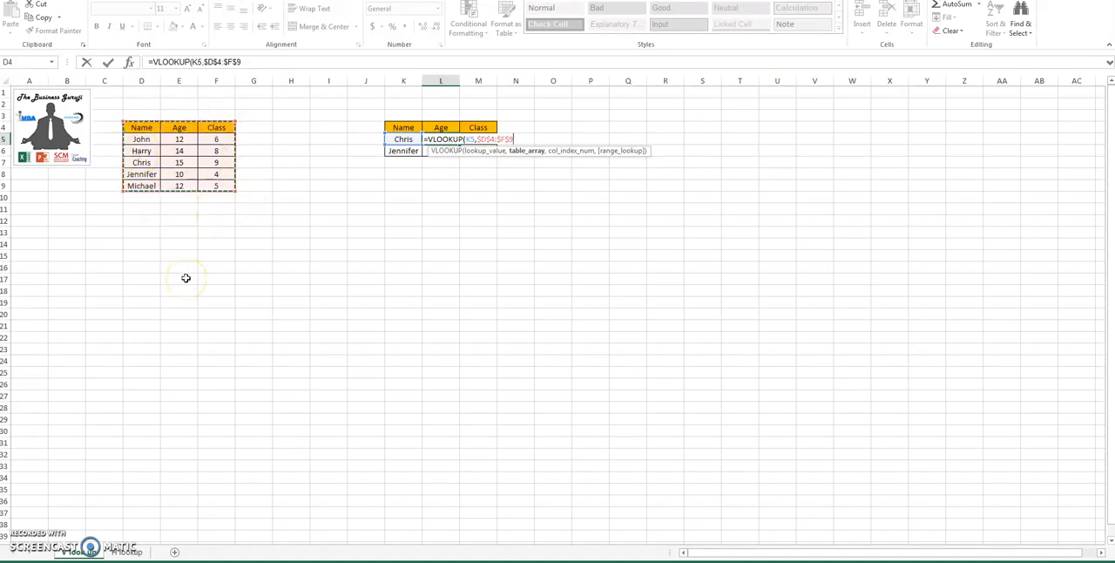
# Step: Complete the L5 VLOOKUP with column index 2 and range lookup 0 for an exact match
pyautogui.write(',2')
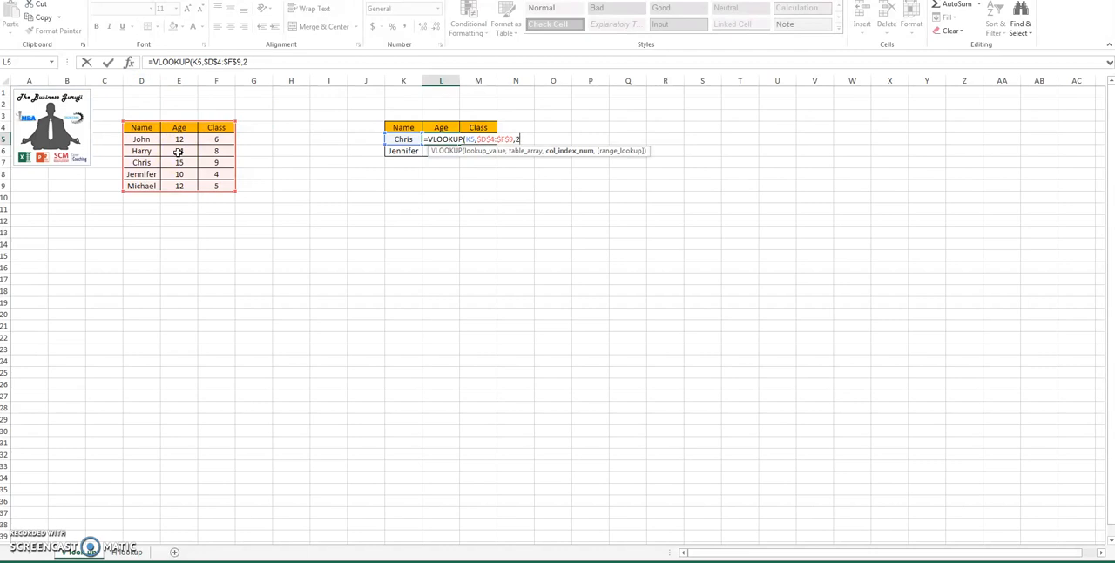
pyautogui.write(',')
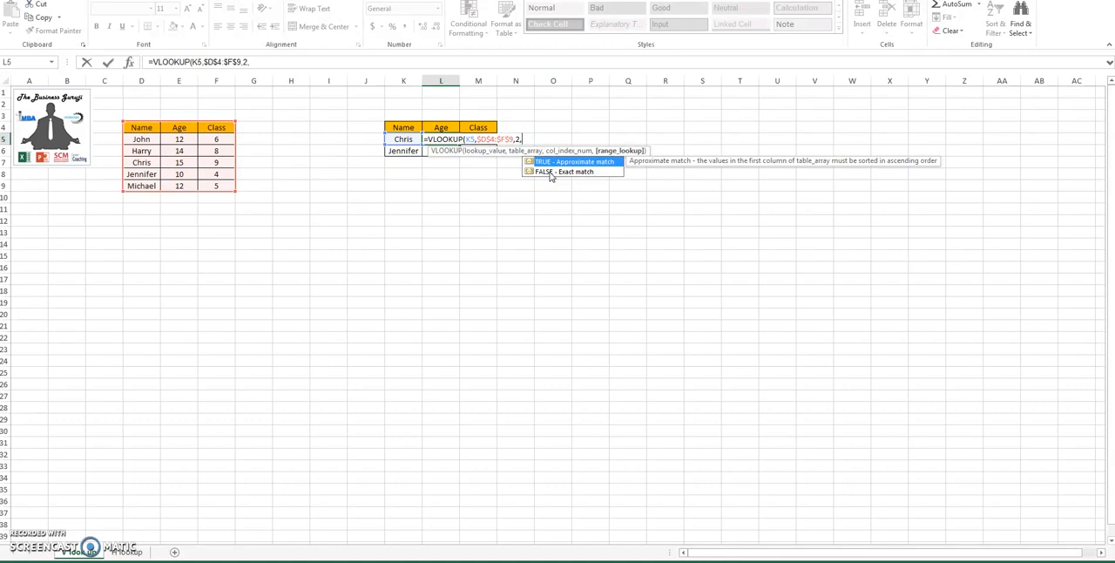
pyautogui.write('False')
pyautogui.press('BackSpace')
pyautogui.press('BackSpace')
pyautogui.press('BackSpace')
pyautogui.press('BackSpace')
pyautogui.press('BackSpace')
pyautogui.write(')')
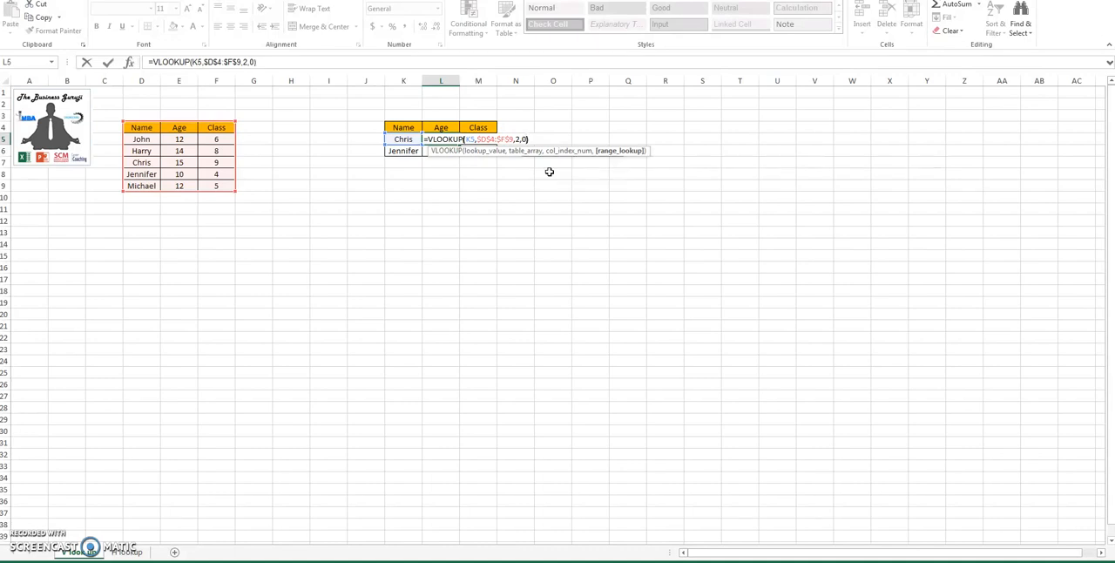
pyautogui.press('Return')
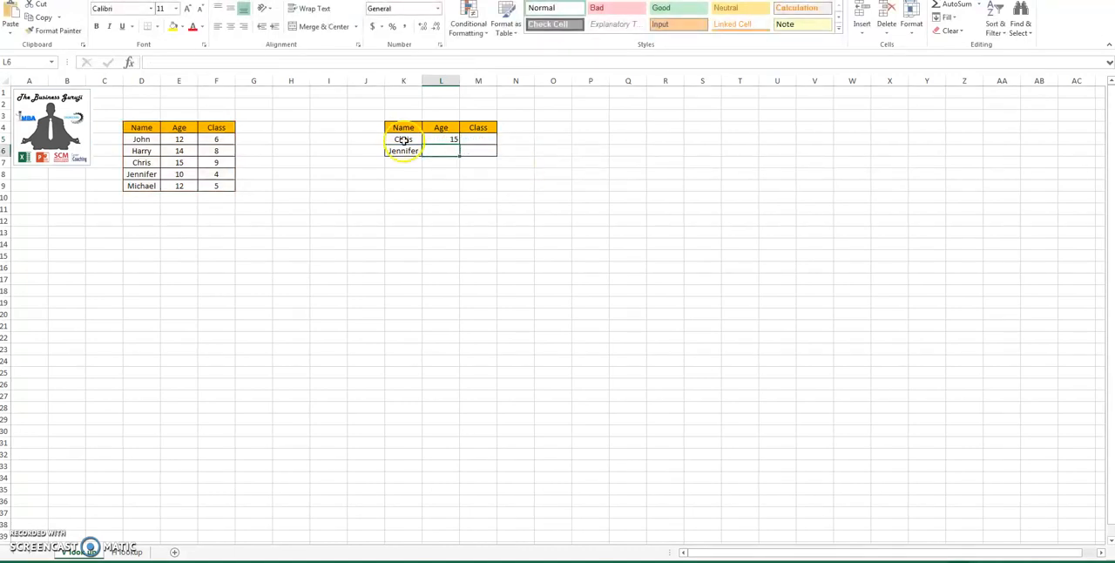
# Step: Check the matching row in the source table and copy the Age formula from L5 into L6
pyautogui.click(148, 164)
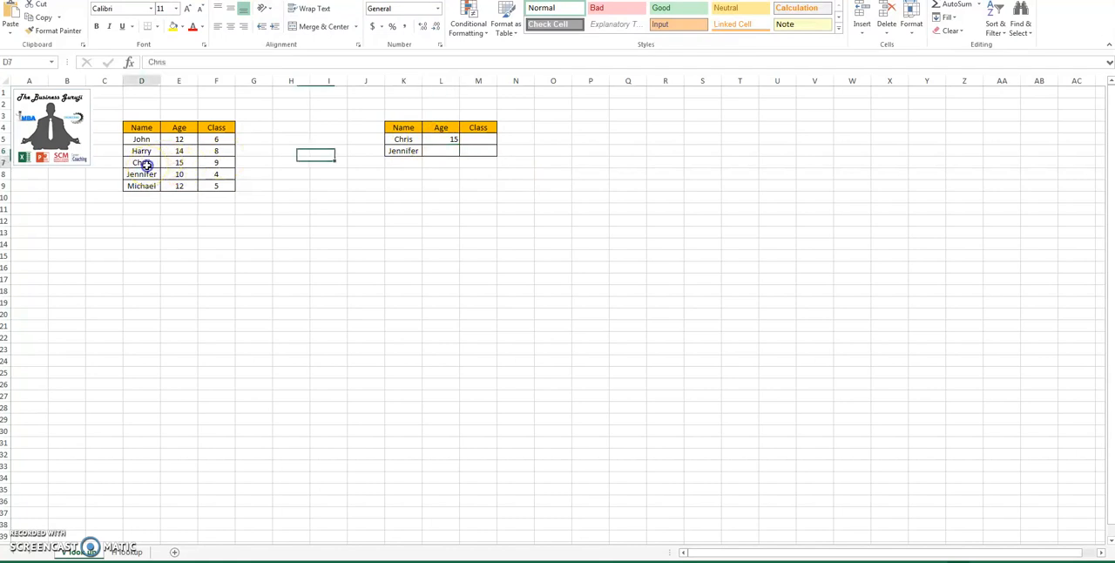
pyautogui.press('Right')
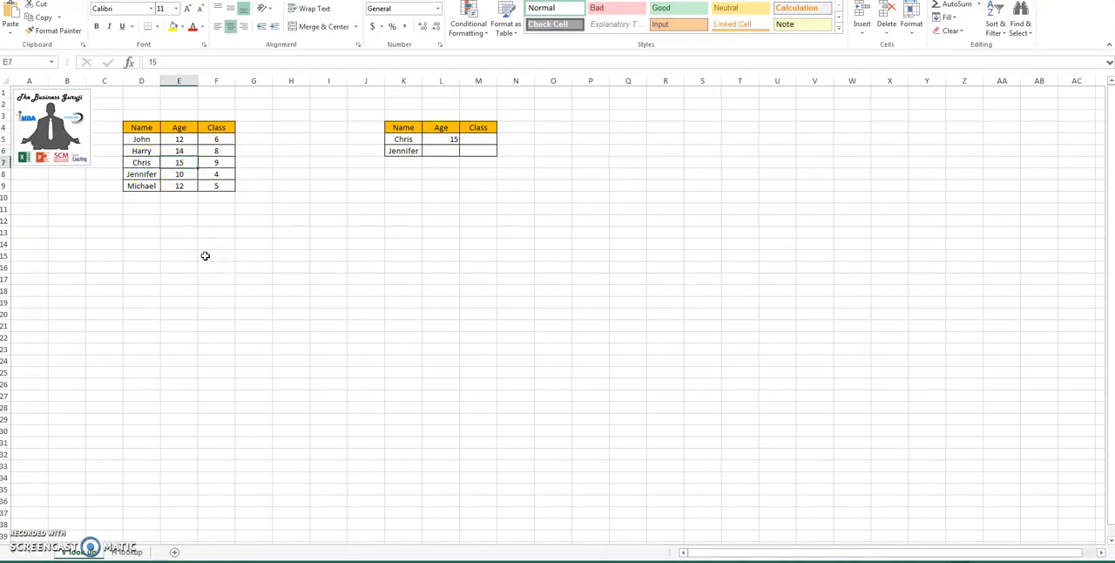
pyautogui.click(444, 140)
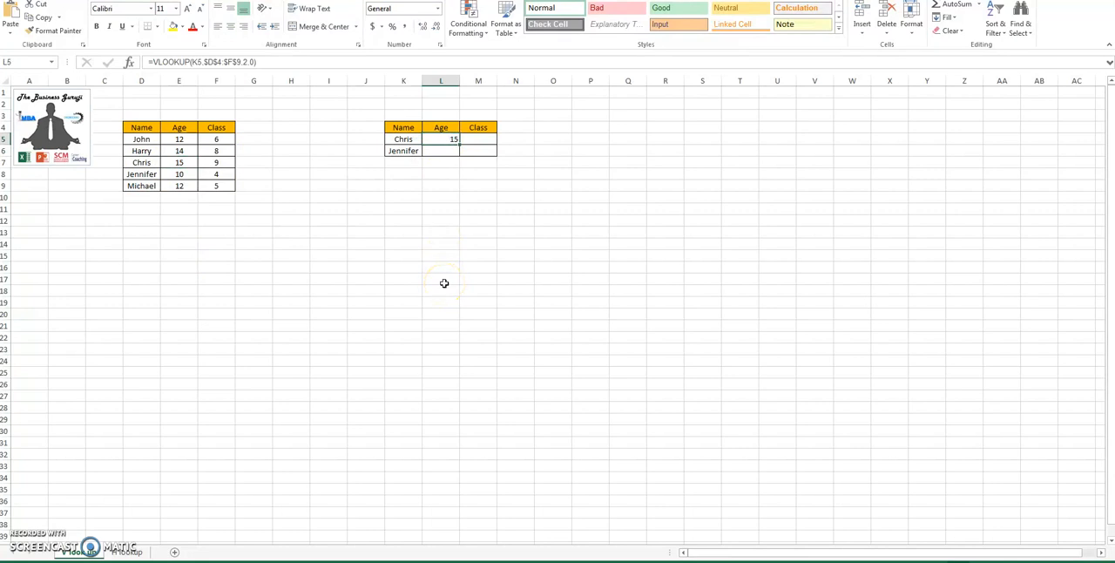
pyautogui.press('Down')
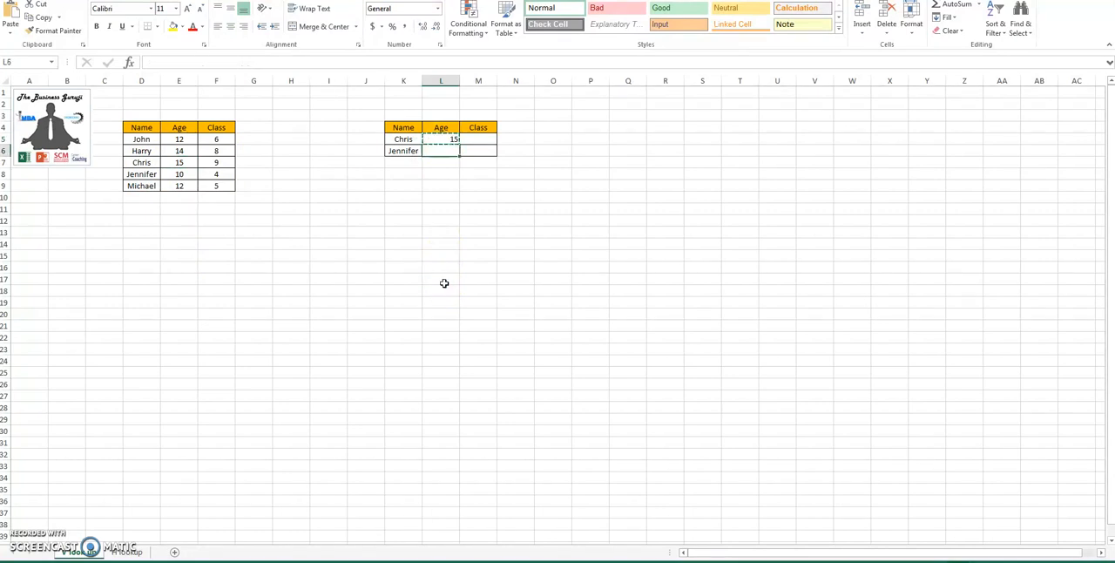
pyautogui.hotkey('ctrl', 'v')
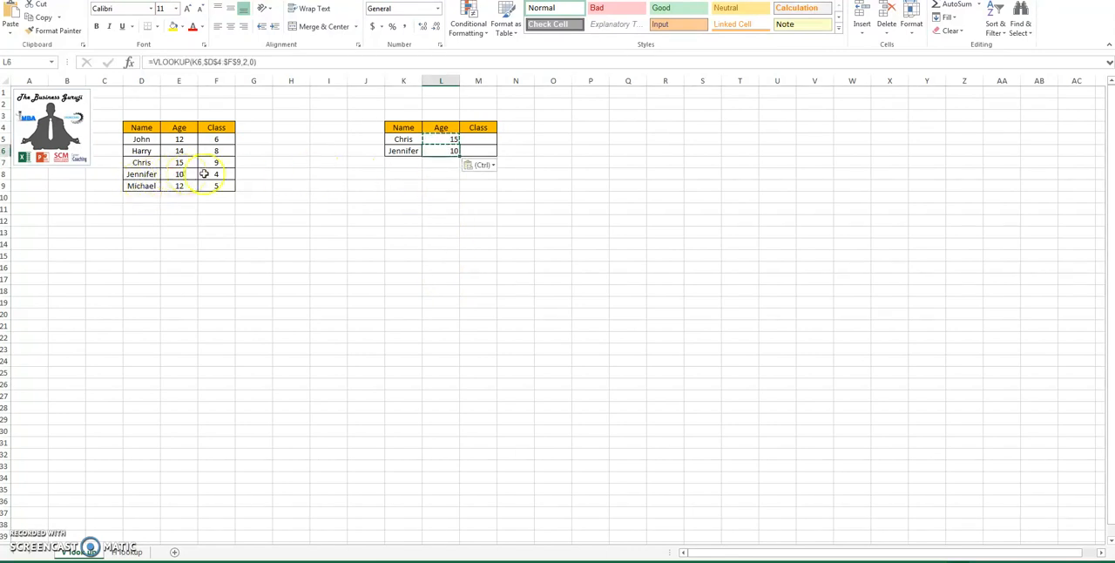
# Step: Replace the name in K5 with the second name listed in the source table
pyautogui.click(405, 140)
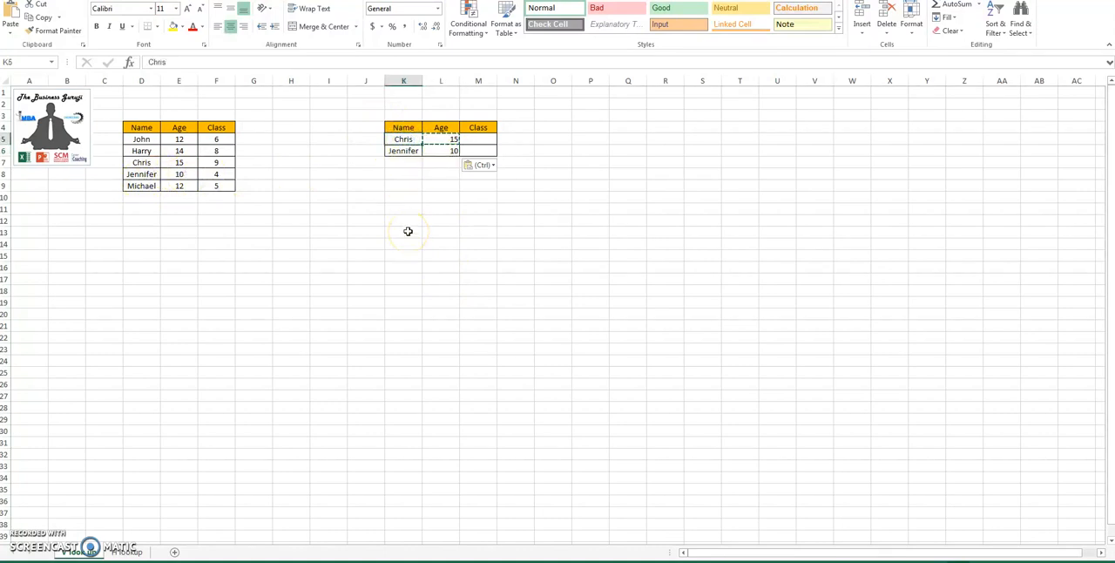
pyautogui.write('Harry')
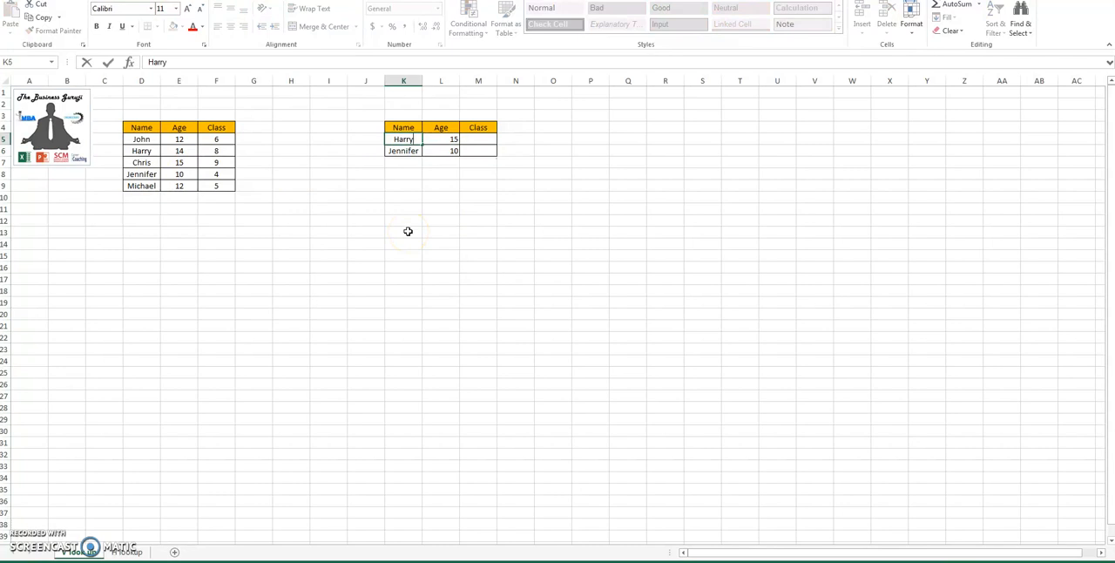
pyautogui.press('Return')
# Step: Start a VLOOKUP formula in M5 with K5 as lookup value and the absolute range $D$4:$F$9 as table array
pyautogui.click(485, 139)
pyautogui.press('Left')
pyautogui.click(486, 139)
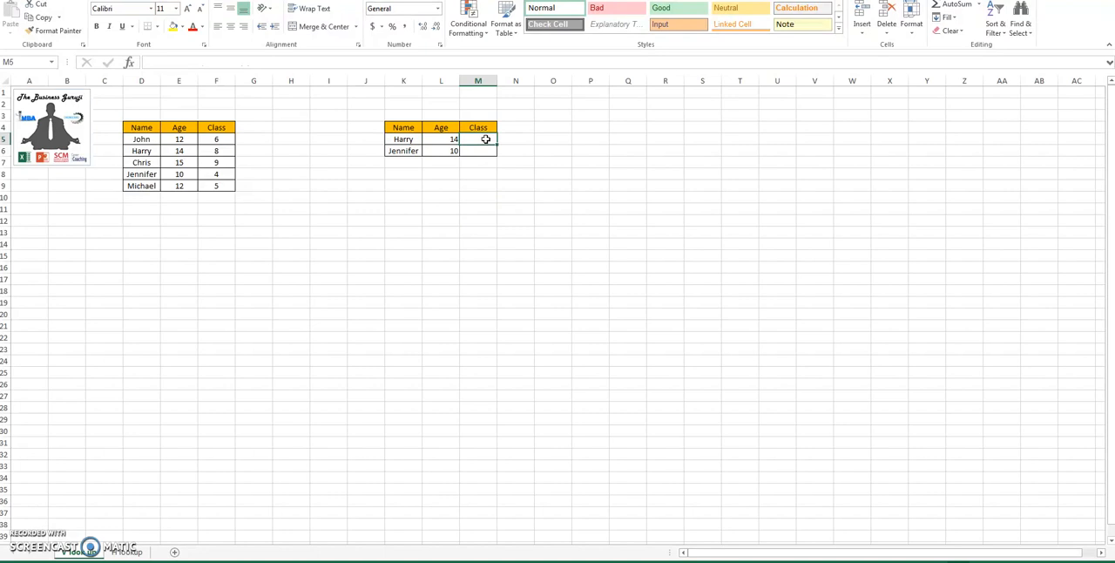
pyautogui.write('=VLOOKUP(')
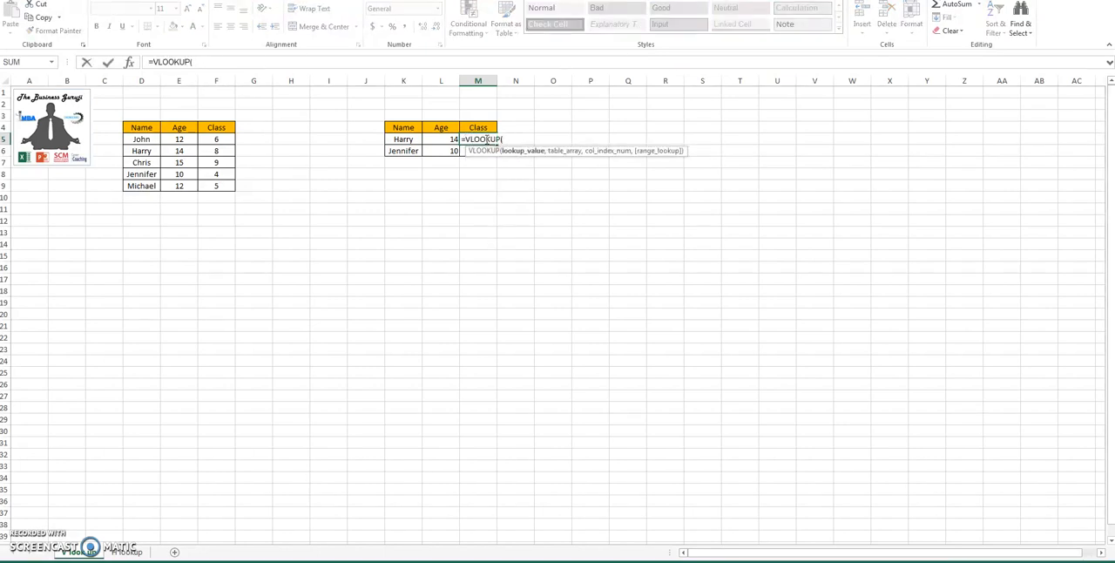
pyautogui.write(',')
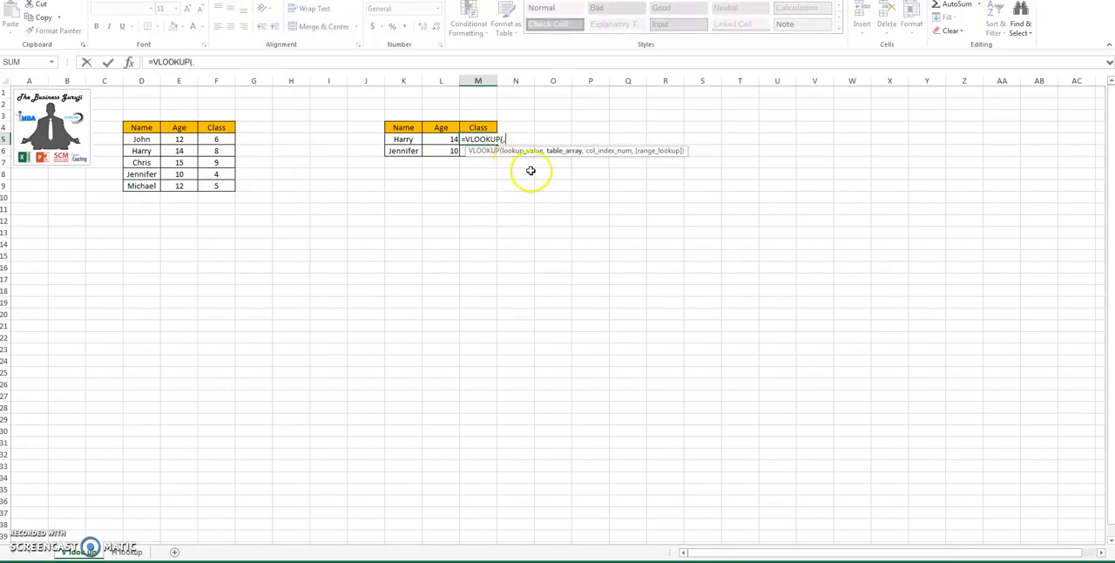
pyautogui.press('BackSpace')
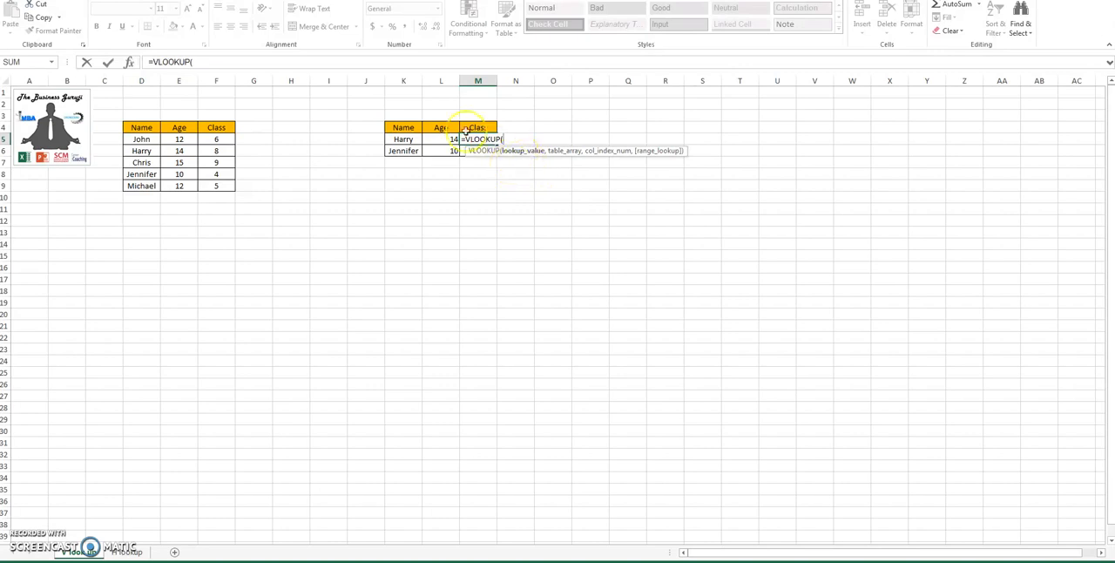
pyautogui.click(393, 138)
pyautogui.write(',')
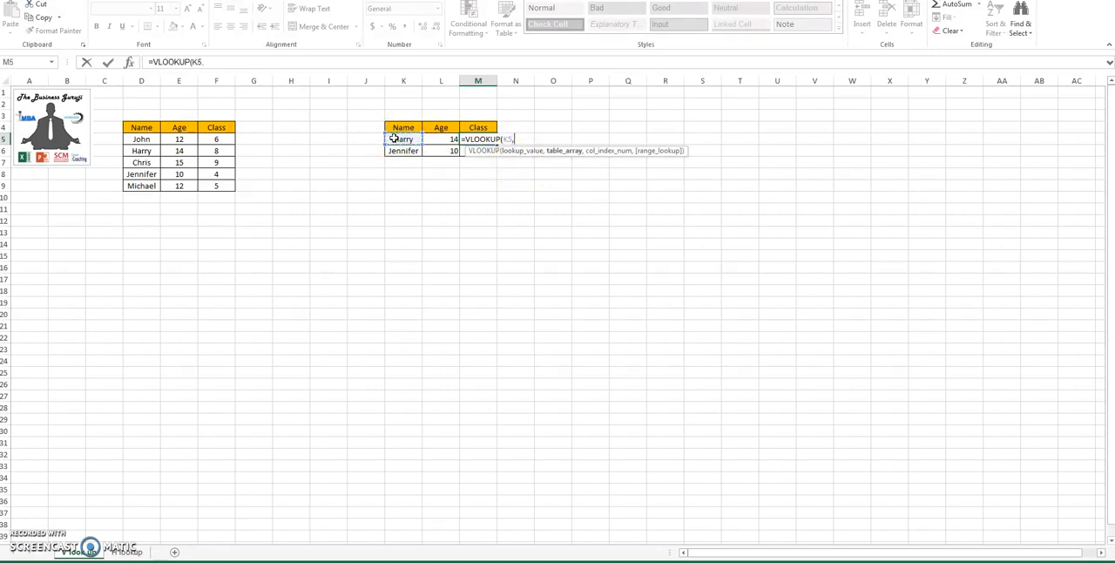
pyautogui.moveTo(131, 128); pyautogui.dragTo(206, 186)
pyautogui.press('F4')
pyautogui.write(',')
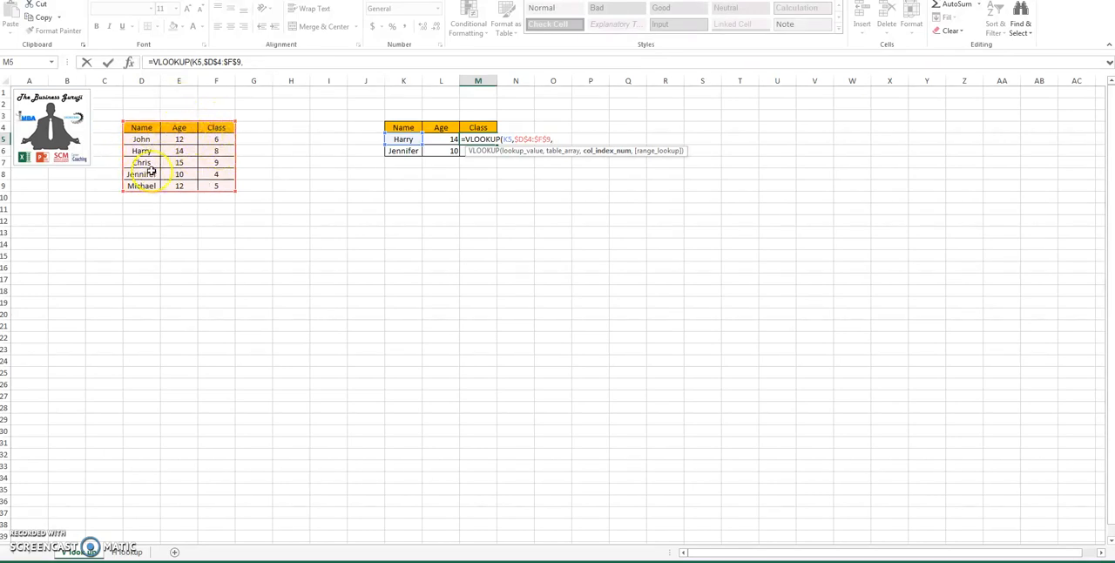
# Step: Complete the M5 VLOOKUP with column index 3 and range lookup 0 for an exact match
pyautogui.write('3,0)')
pyautogui.press('Return')
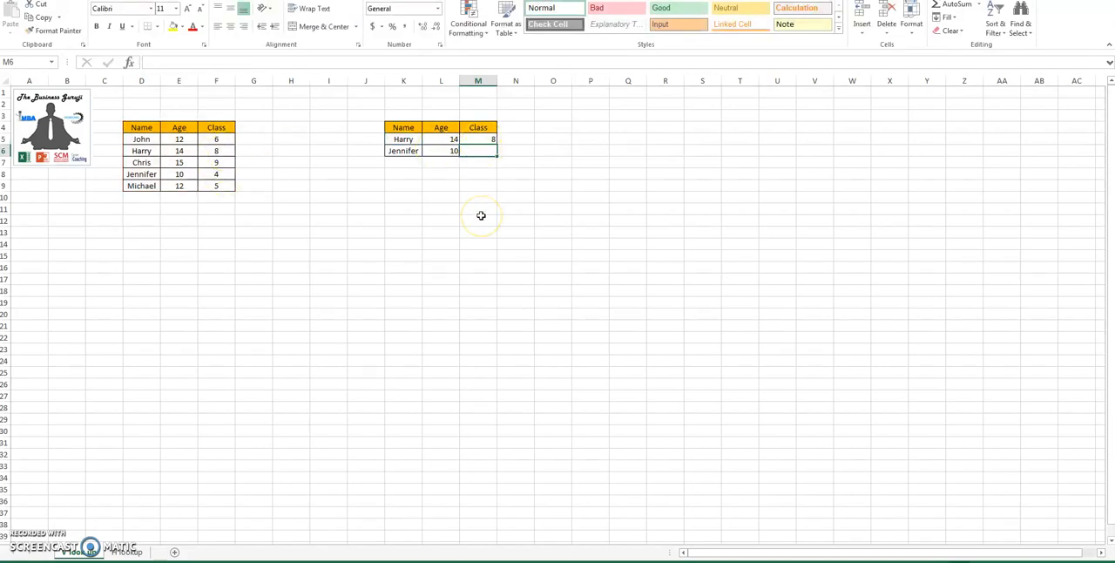
# Step: Copy the Class formula from M5 into M6
pyautogui.press('Up')
pyautogui.hotkey('ctrl', 'space')
pyautogui.press('Down')
pyautogui.press('Up')
pyautogui.hotkey('ctrl', 'c')
pyautogui.press('Down')
pyautogui.hotkey('ctrl', 'v')
pyautogui.press('Down')
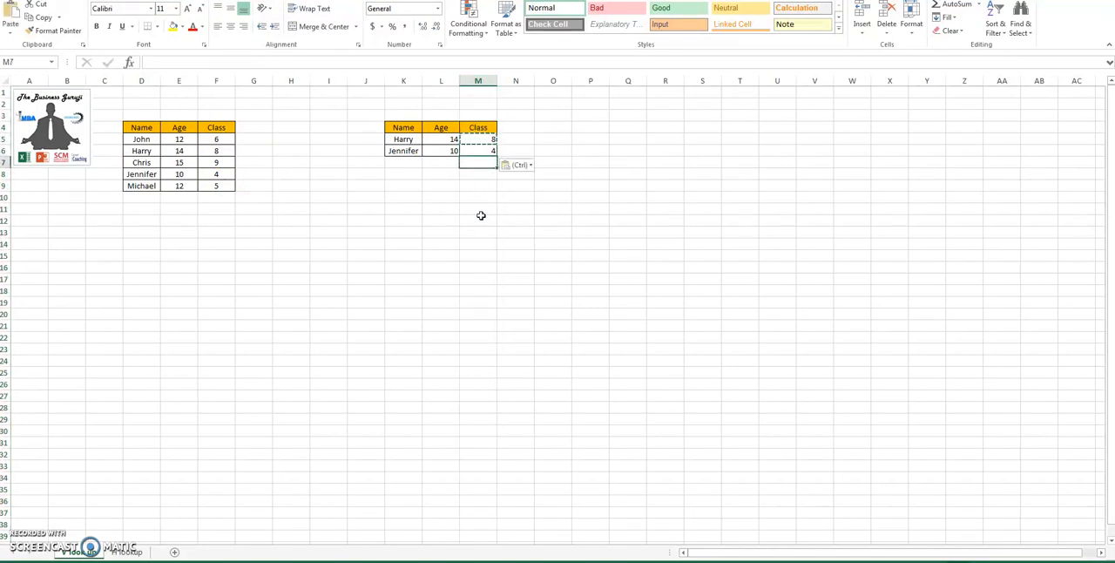
pyautogui.press('Escape')
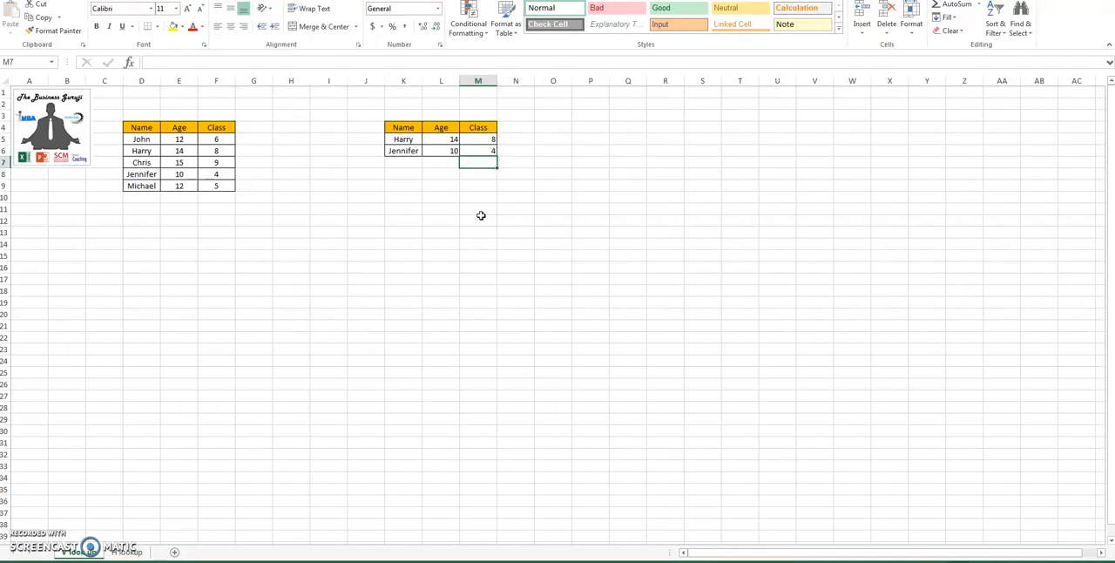
# Step: Try reusing the Age formula by copying L5 into M5, and inspect how its lookup reference shifts
pyautogui.press('Up')
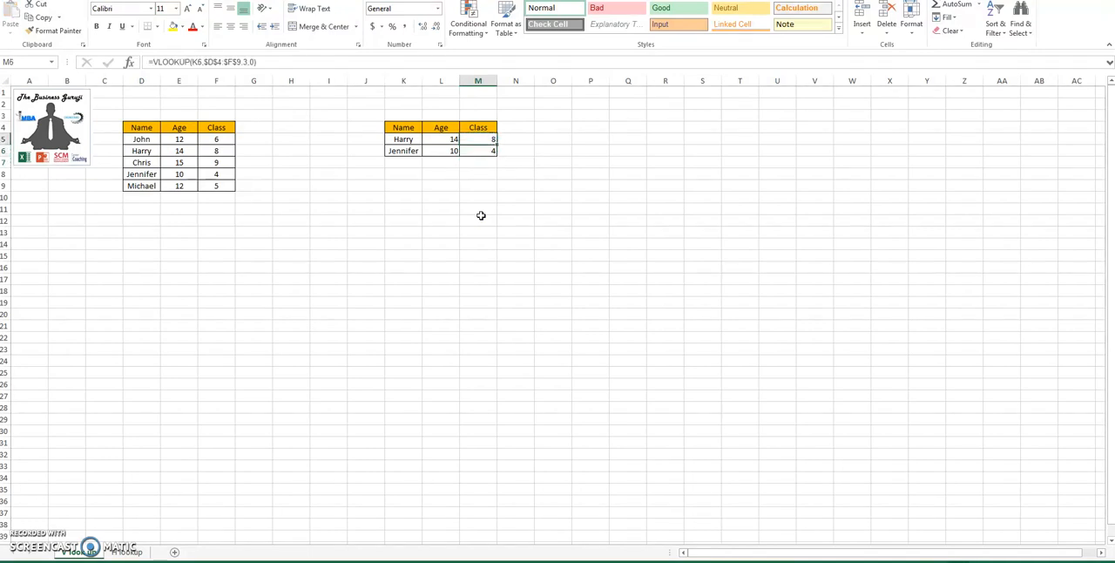
pyautogui.press('Left')
pyautogui.hotkey('ctrl', 'c')
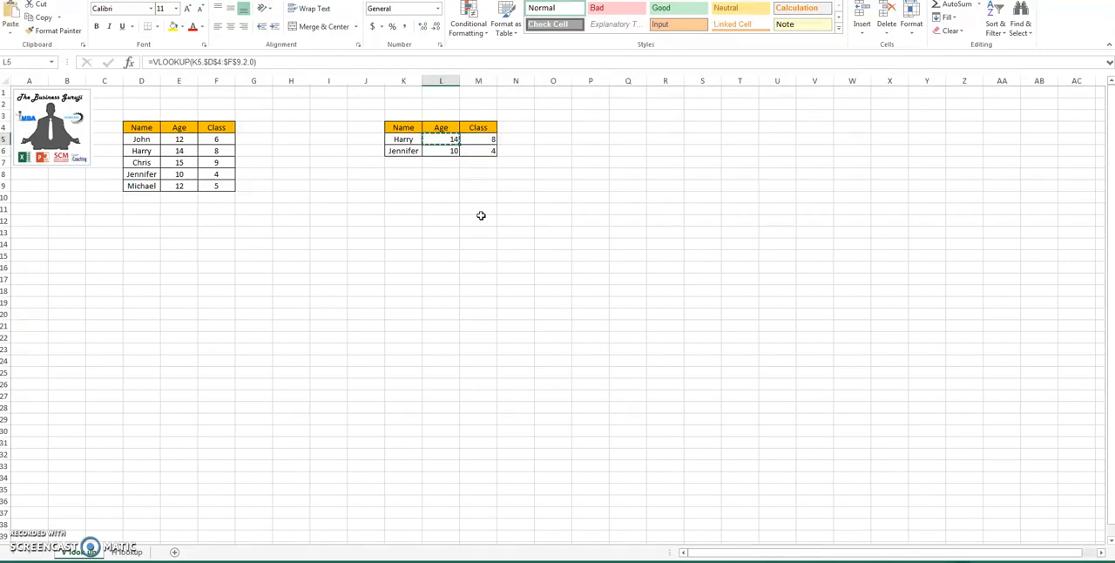
pyautogui.press('Right')
pyautogui.hotkey('ctrl', 'v')
pyautogui.press('Right')
pyautogui.press('Left')
pyautogui.press('Left')
pyautogui.press('Right')
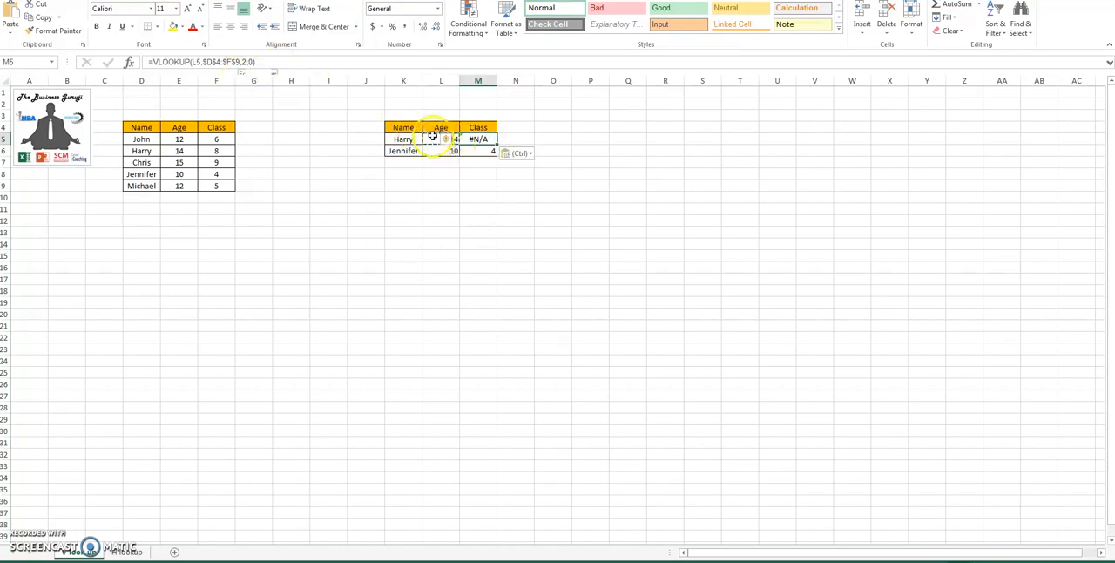
pyautogui.press('Escape')
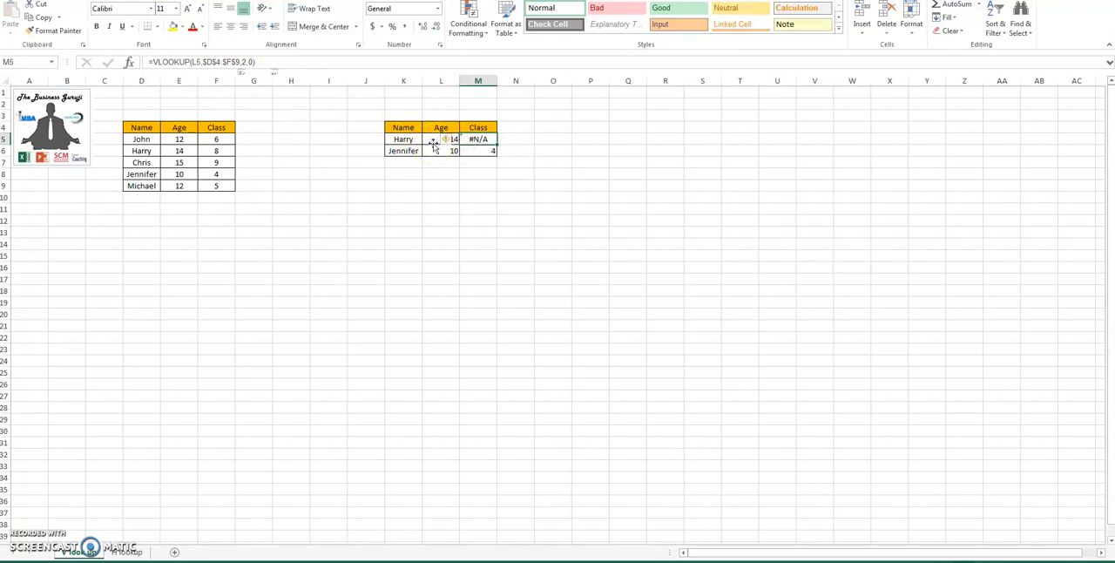
# Step: Lock the lookup value's column as $K5 in the L5 formula and copy that formula into M5
pyautogui.click(433, 144)
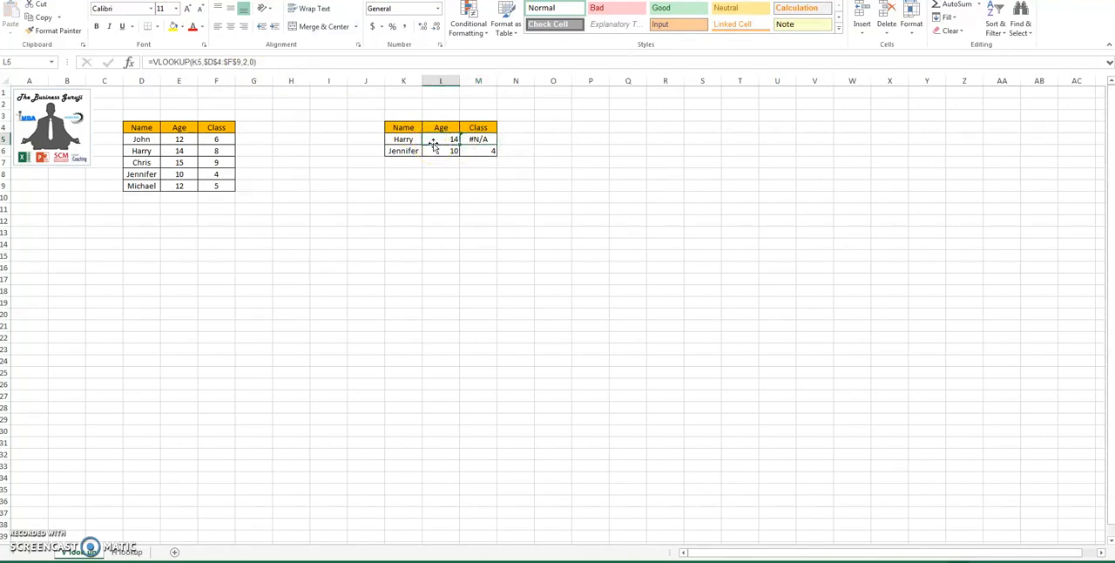
pyautogui.click(193, 61)
pyautogui.write('$')
pyautogui.hotkey('ctrl', 'Return')
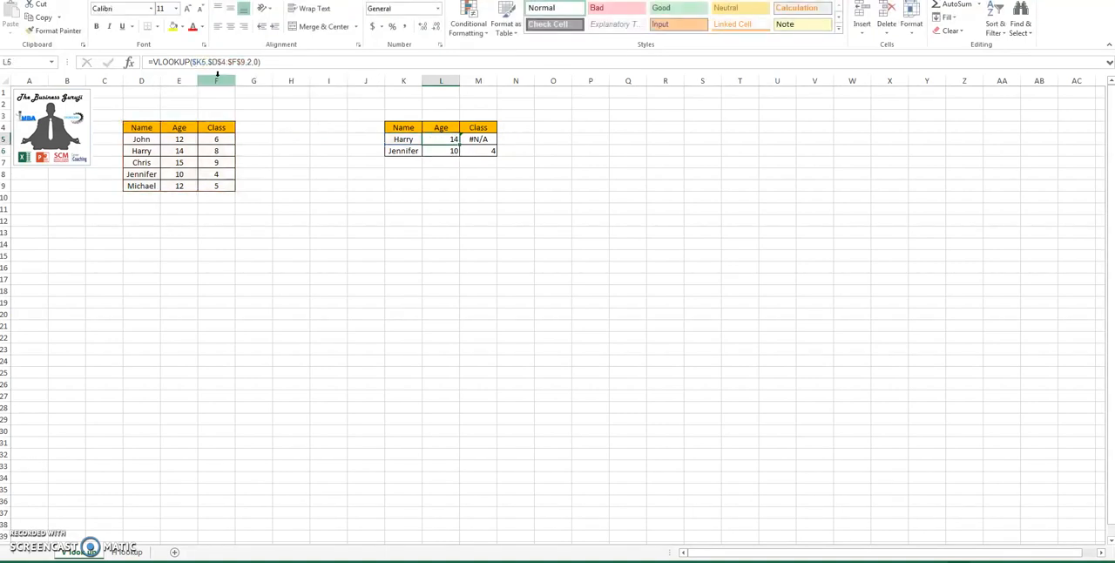
pyautogui.press('Right')
pyautogui.hotkey('ctrl', 'v')
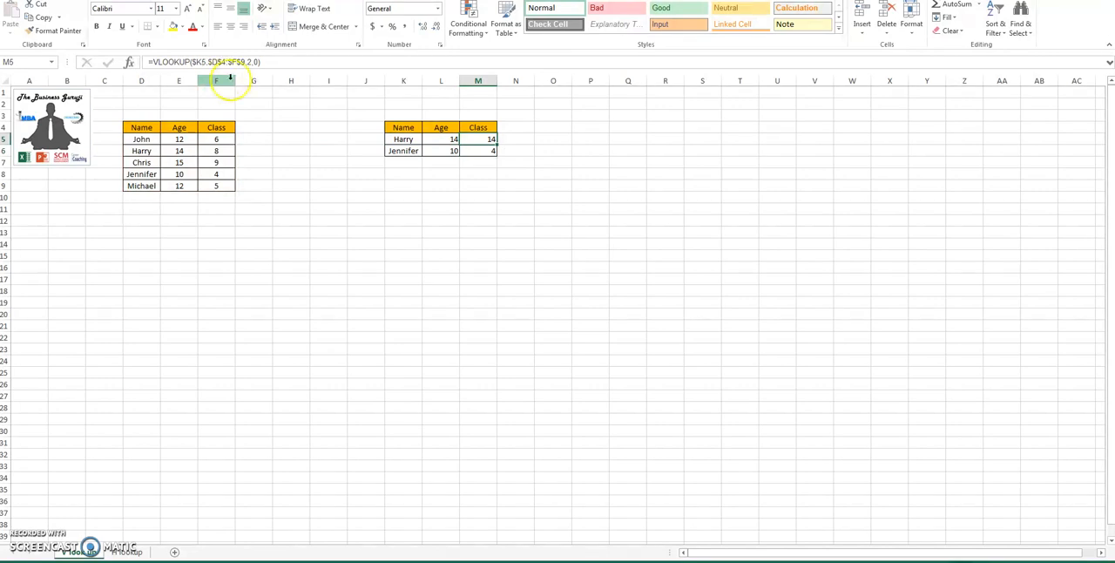
# Step: Change the column index in the M5 formula to 3 and compare it with the L5 formula
pyautogui.click(251, 62)
pyautogui.press('BackSpace')
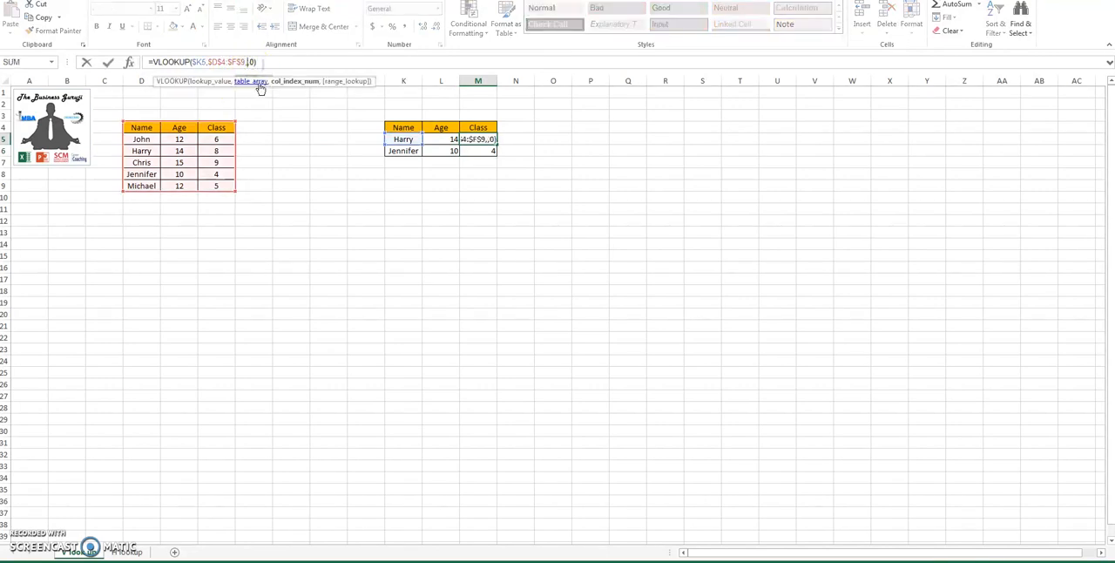
pyautogui.press('Return')
pyautogui.press('Up')
pyautogui.press('Left')
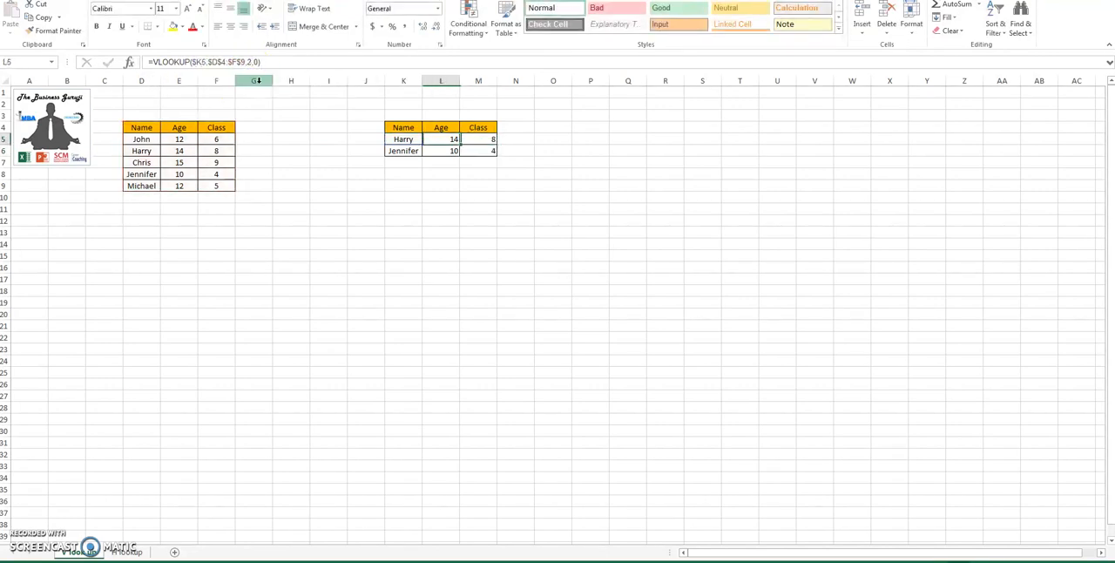
pyautogui.press('Right')
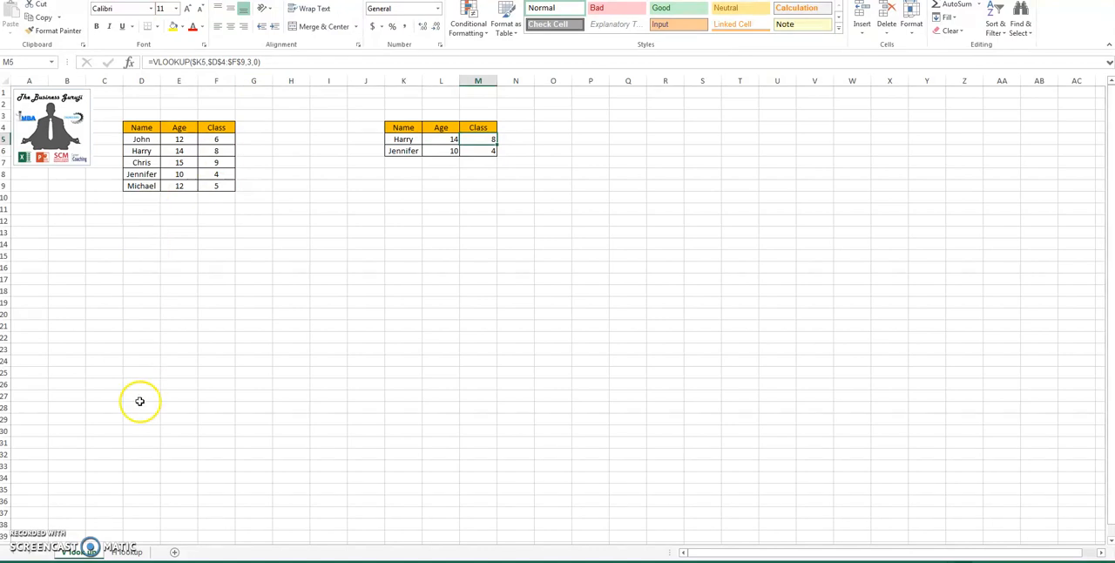
# Step: Switch to the H lookup sheet and clear the existing Age and Class results in N3:O4
pyautogui.click(128, 552)
pyautogui.click(467, 218)
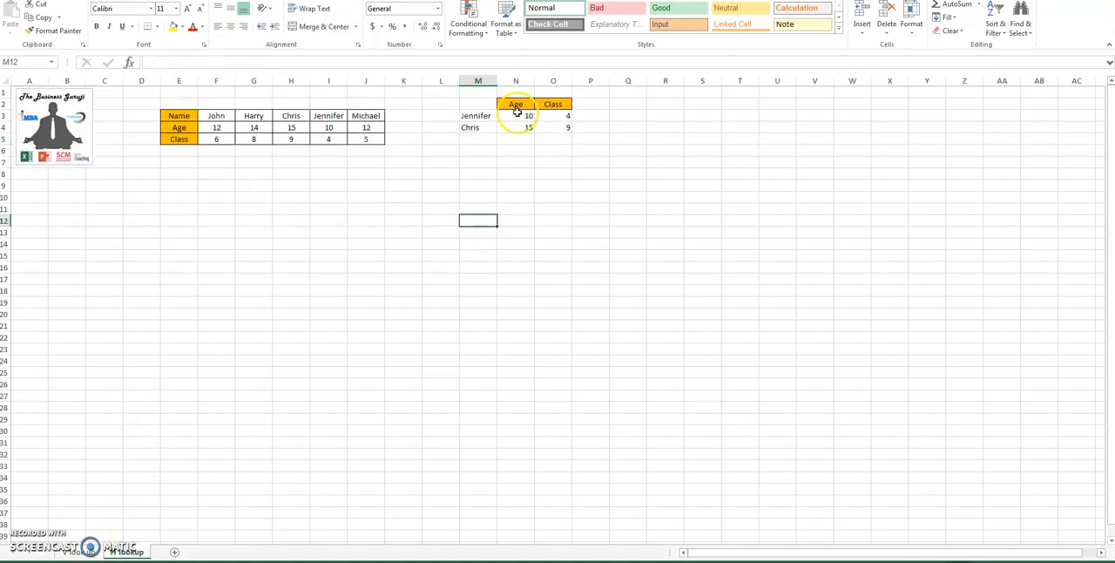
pyautogui.click(517, 115)
pyautogui.moveTo(517, 115); pyautogui.dragTo(557, 128)
pyautogui.press('Delete')
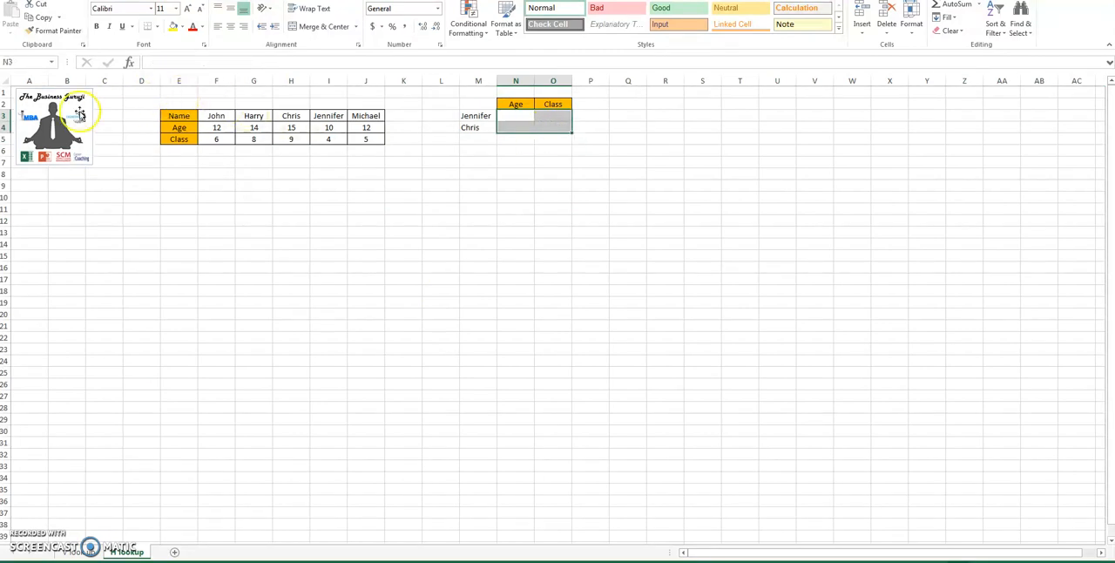
pyautogui.click(5, 116)
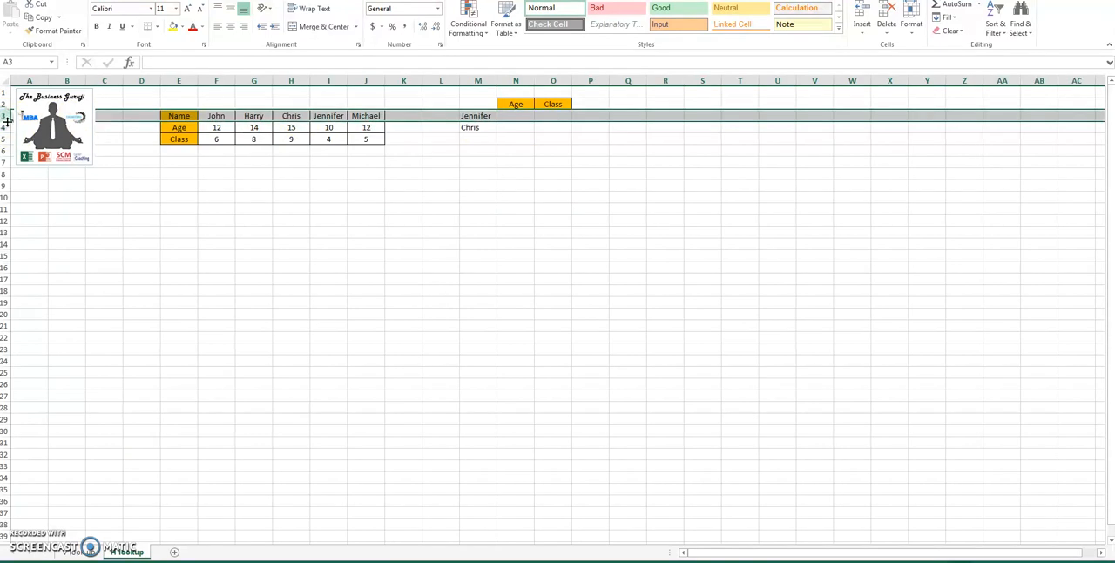
# Step: Start an HLOOKUP formula in N3 with M3 as lookup value and the absolute range $E$3:$J$5 as table array
pyautogui.click(518, 115)
pyautogui.write('=HLOOKUP(')
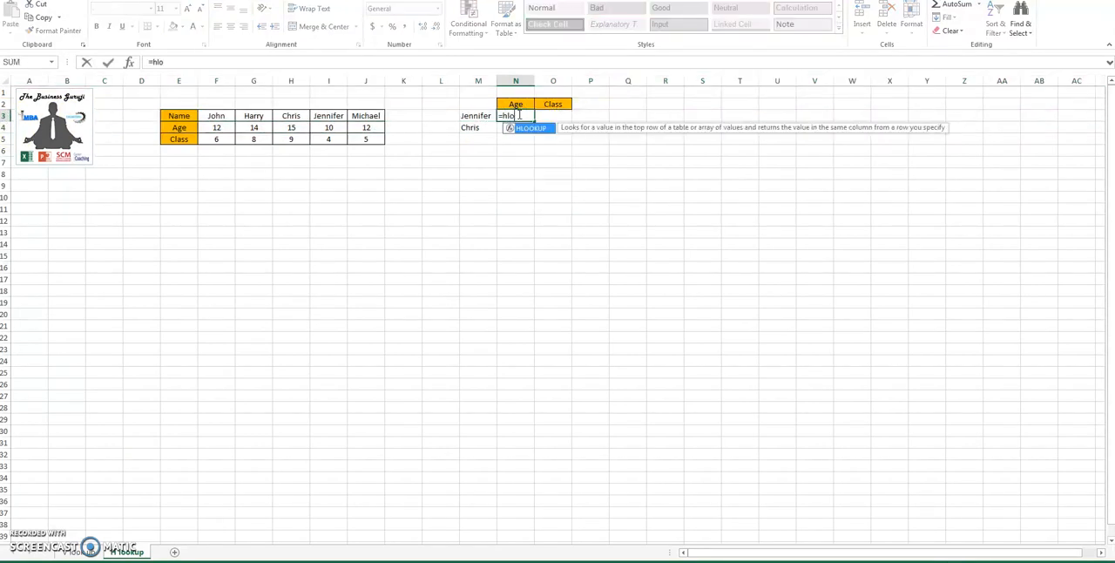
pyautogui.write(',')
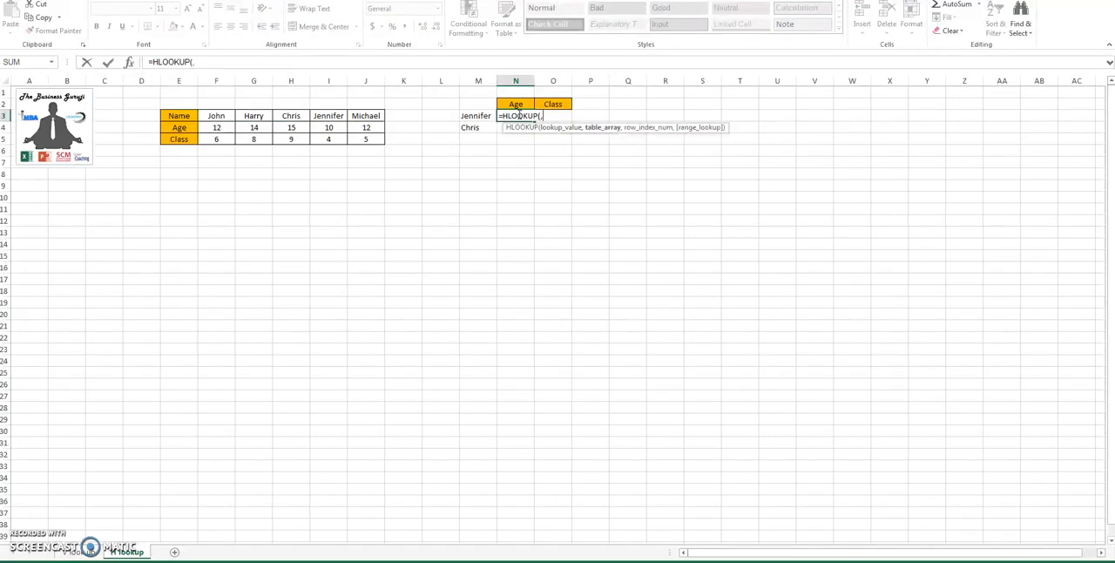
pyautogui.press('BackSpace')
pyautogui.click(473, 117)
pyautogui.write(',')
pyautogui.moveTo(184, 119); pyautogui.dragTo(359, 142)
pyautogui.press('F4')
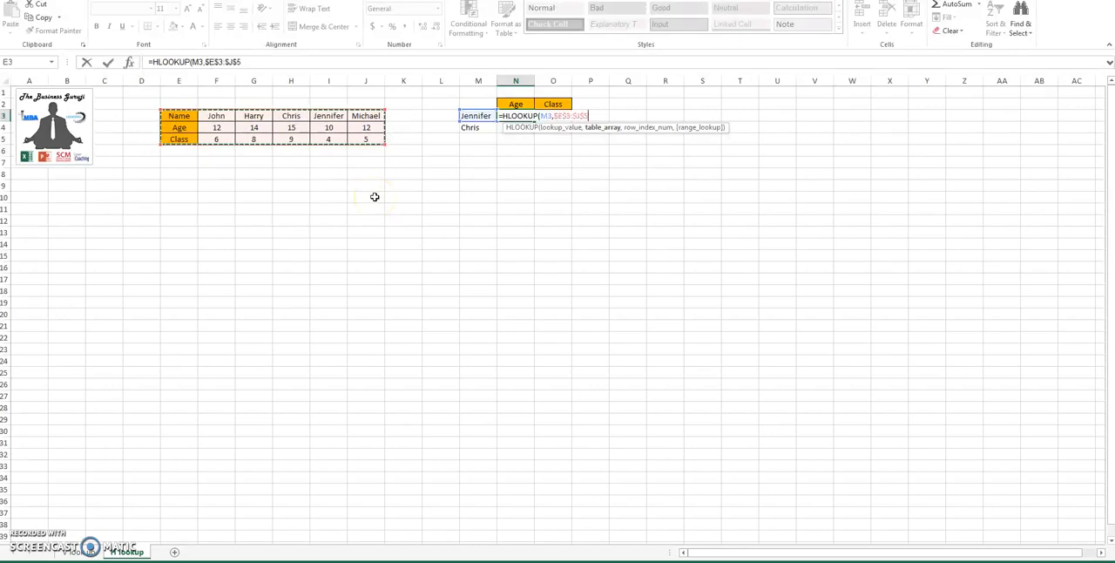
pyautogui.write(',')
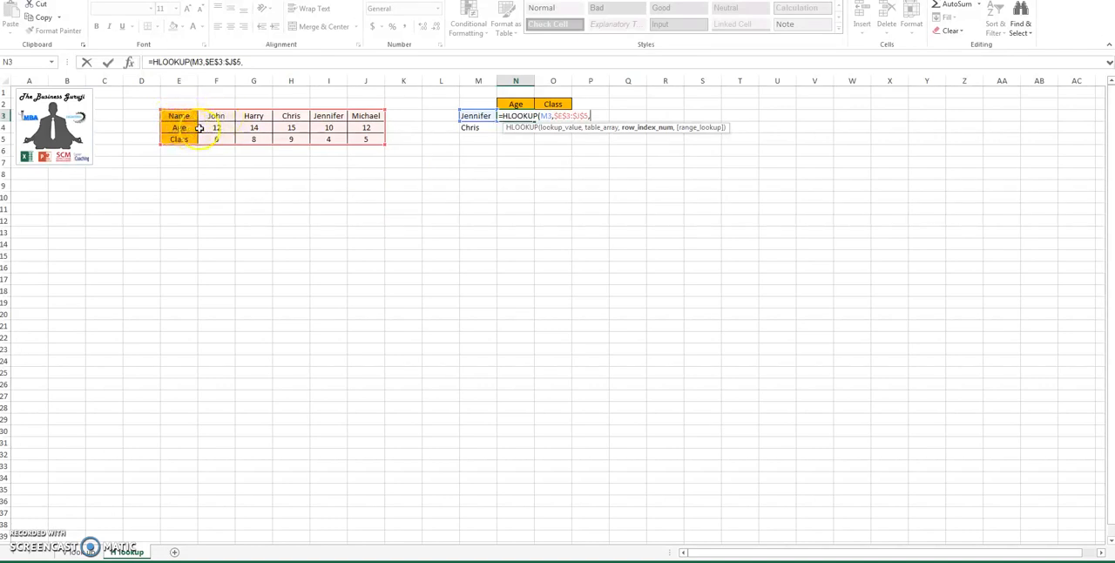
# Step: Complete the N3 HLOOKUP with row index 2 and range lookup 0 for an exact match
pyautogui.write('2,0')
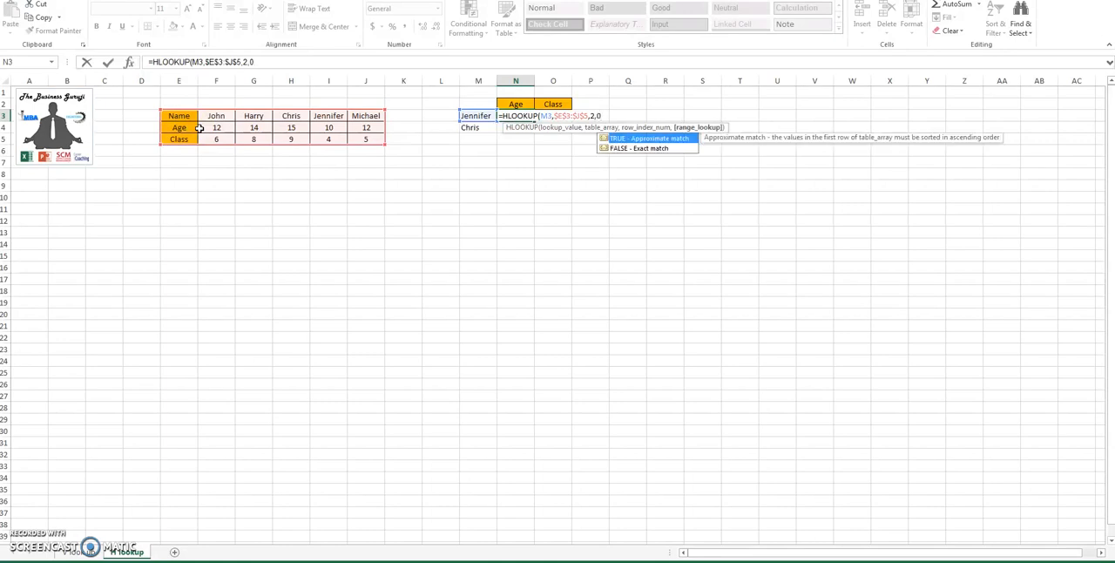
pyautogui.press('Return')
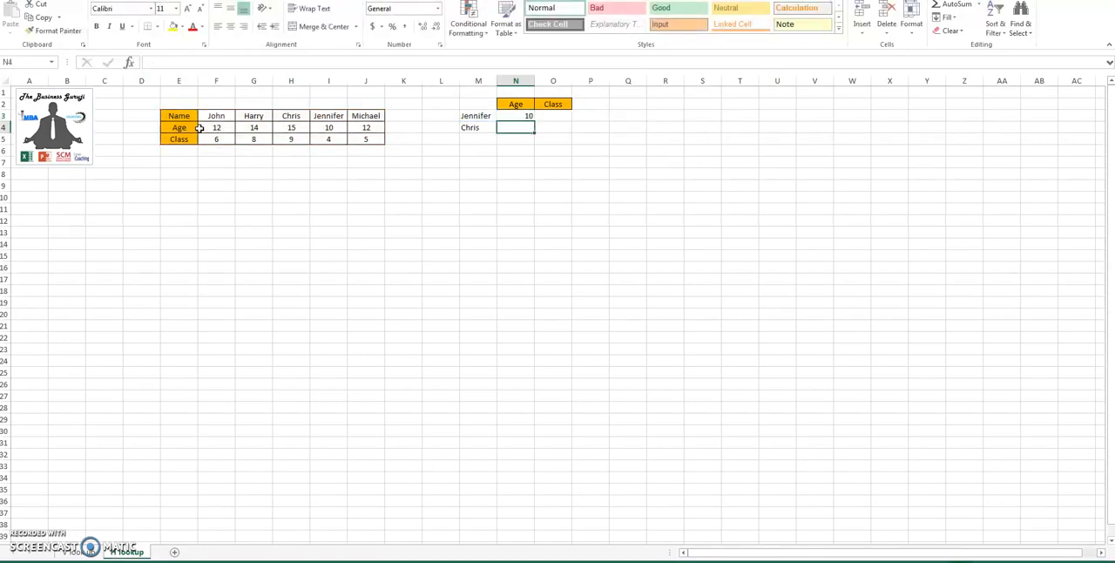
# Step: Copy the Age formula from N3 into N4 and check the references in the copied formula
pyautogui.press('Up')
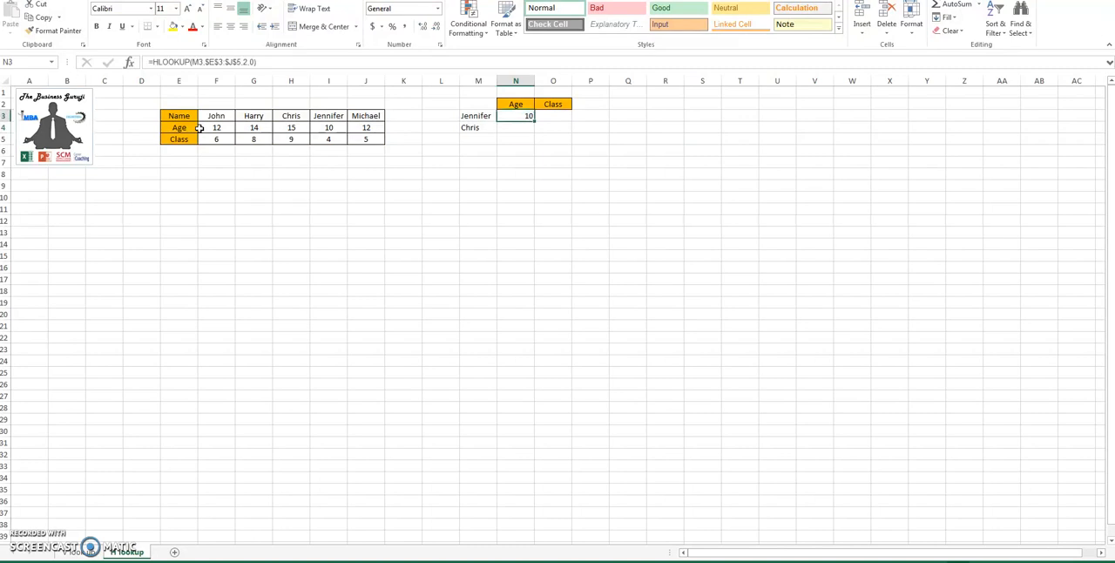
pyautogui.press('Down')
pyautogui.hotkey('ctrl', 'v')
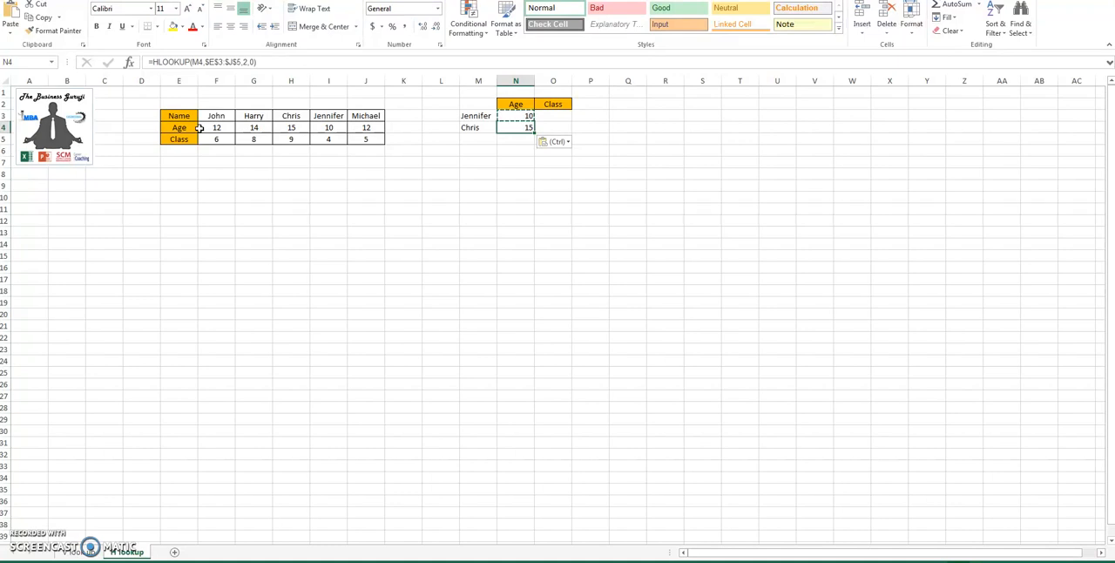
pyautogui.press('F2')
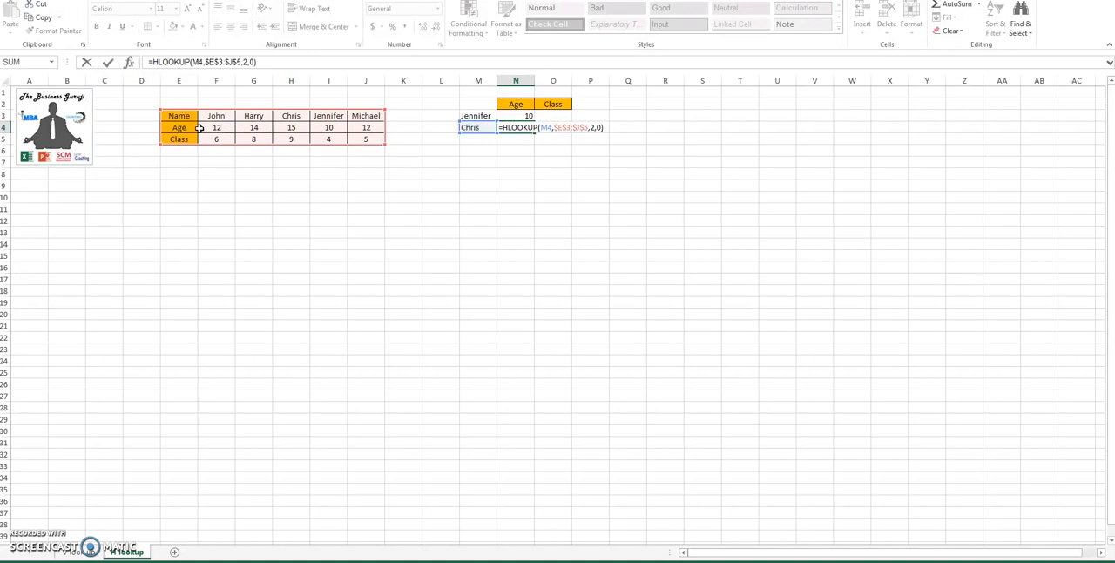
pyautogui.press('Return')
# Step: Start an HLOOKUP formula in O3 with M3 as lookup value and the absolute range $E$3:$J$5 as table array
pyautogui.press('Up')
pyautogui.press('Up')
pyautogui.press('Right')
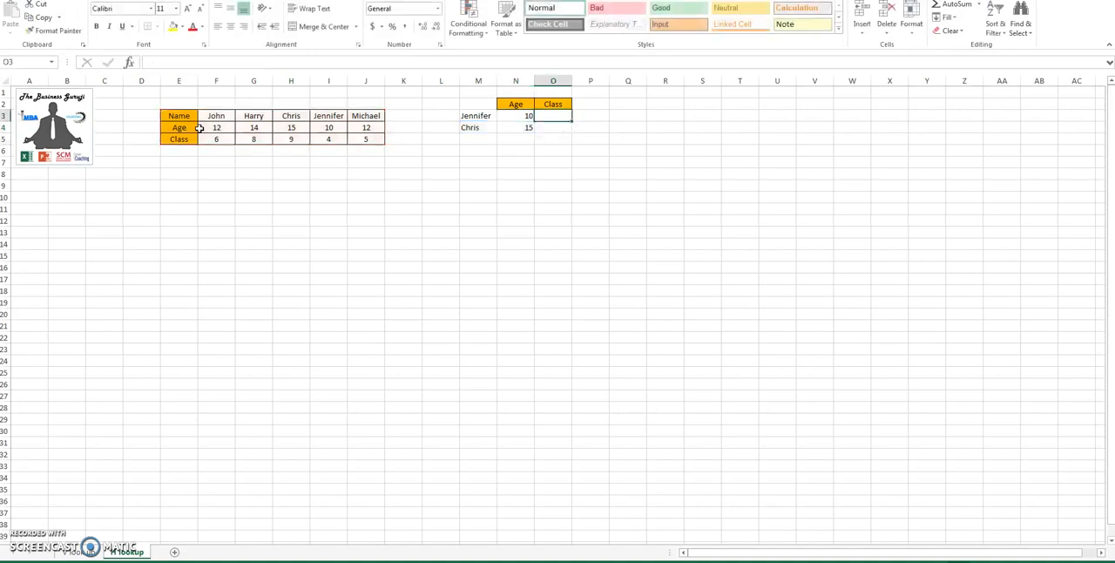
pyautogui.write('=hl')
pyautogui.press('Tab')
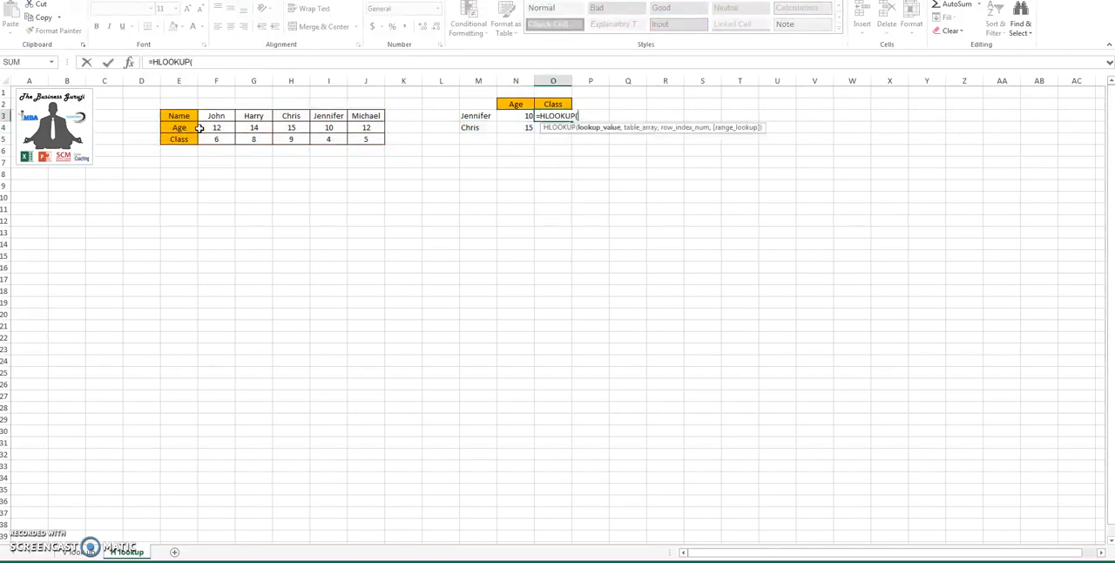
pyautogui.press('Left')
pyautogui.press('Left')
pyautogui.write(':M')
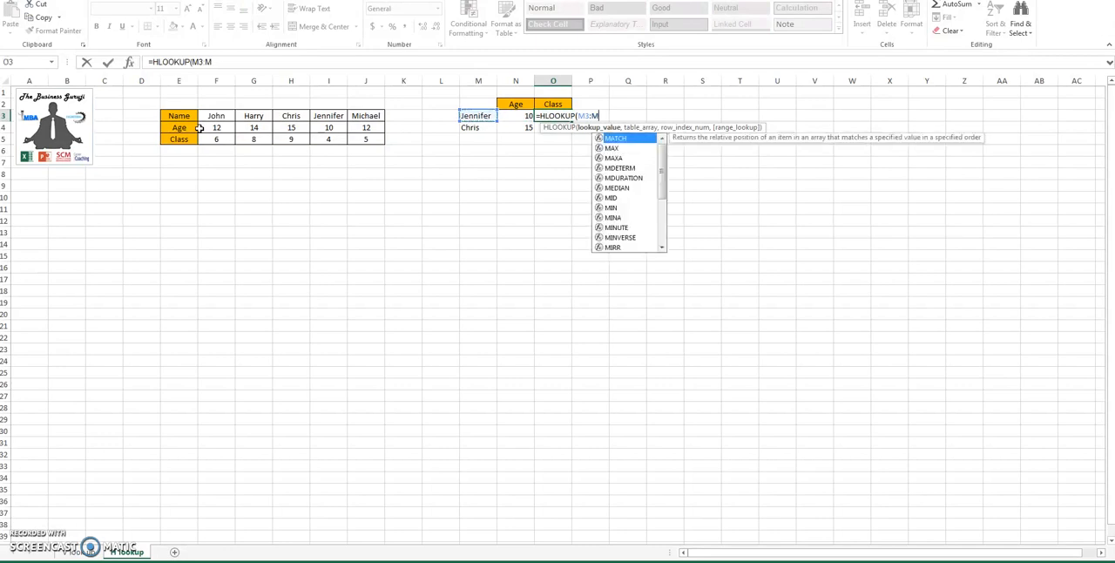
pyautogui.write(',,')
pyautogui.moveTo(195, 119); pyautogui.dragTo(366, 139)
pyautogui.press('F4')
pyautogui.write(',')
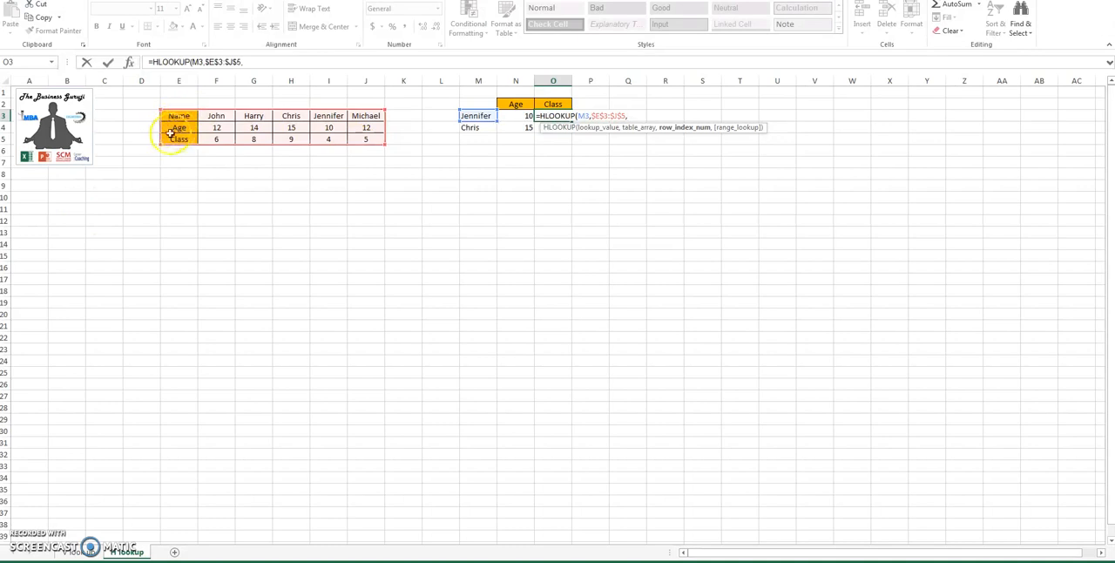
pyautogui.write('3,0')
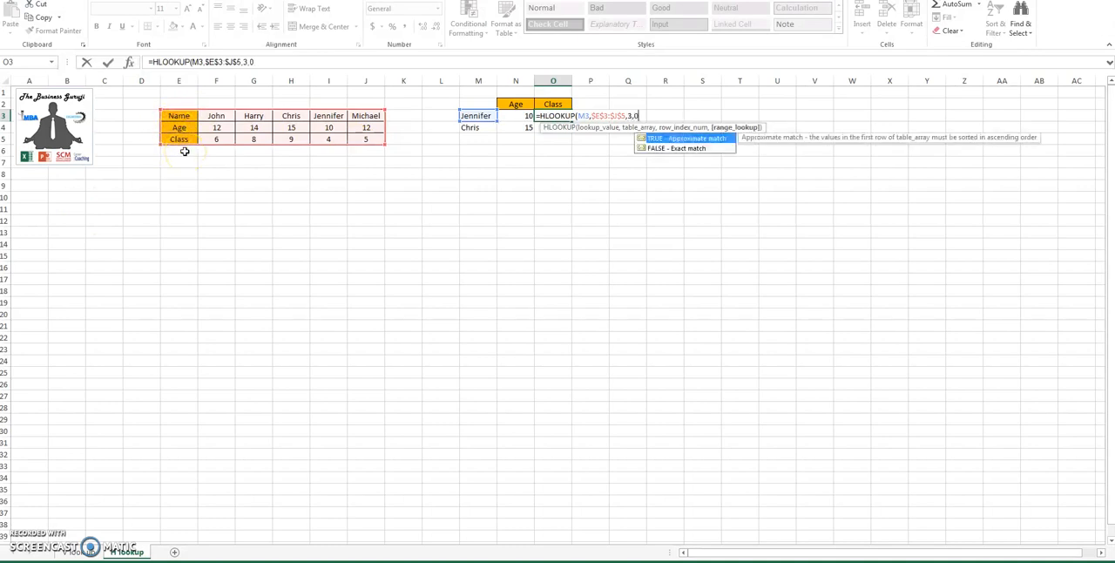
pyautogui.write(')')
# Step: Complete the O3 HLOOKUP with row index 3 and range lookup 0 for an exact match
pyautogui.press('Return')
pyautogui.press('Up')
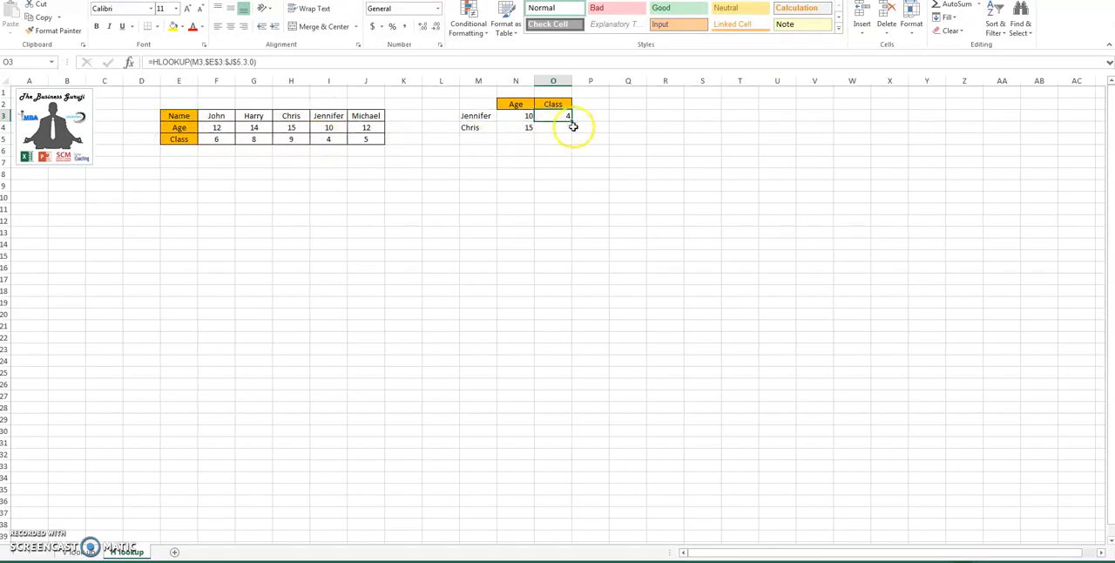
# Step: Copy the Class formula from O3 into O4
pyautogui.hotkey('ctrl', 'c')
pyautogui.press('Down')
pyautogui.hotkey('ctrl', 'v')
pyautogui.press('Down')
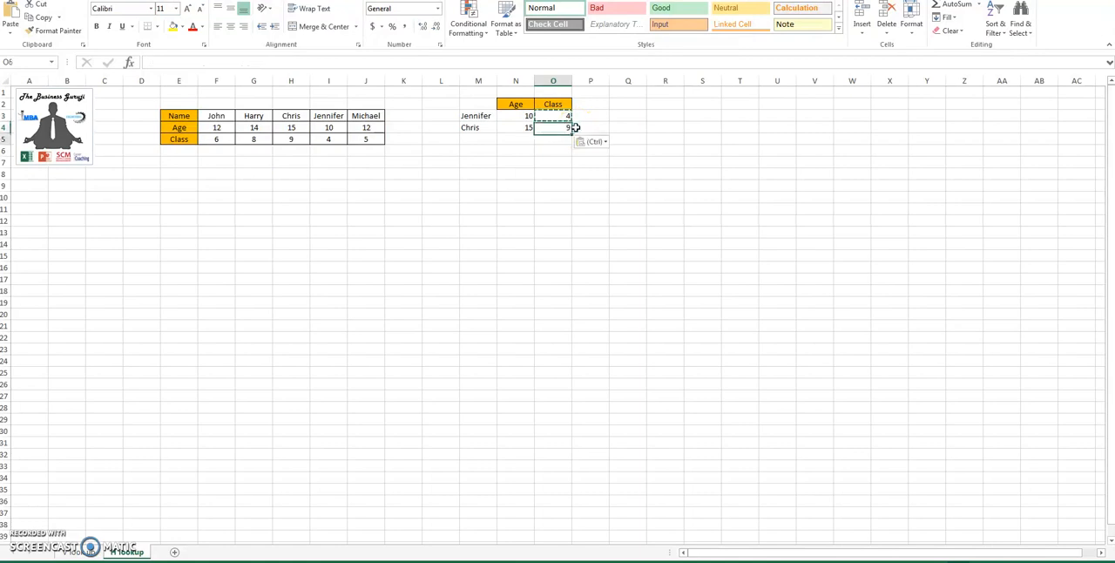
# Step: Replace the lookup name in M3 with the first name in the source table and check its Age and Class results
pyautogui.press('Left')
pyautogui.press('Left')
pyautogui.press('Up')
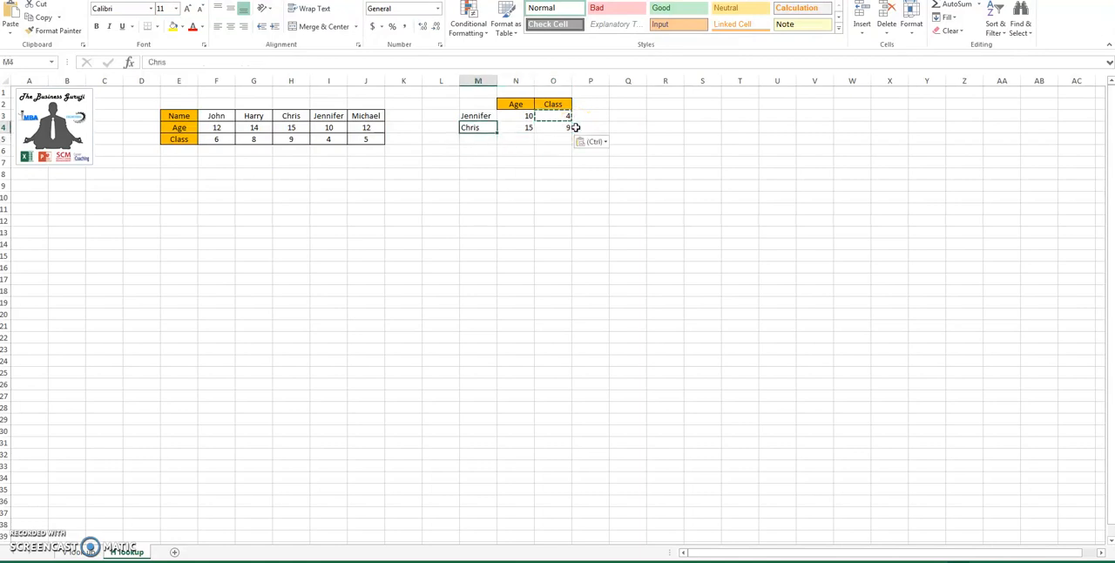
pyautogui.press('Up')
pyautogui.press('Escape')
pyautogui.write('John')
pyautogui.press('Return')
pyautogui.press('Up')
pyautogui.press('Right')
pyautogui.press('Right')
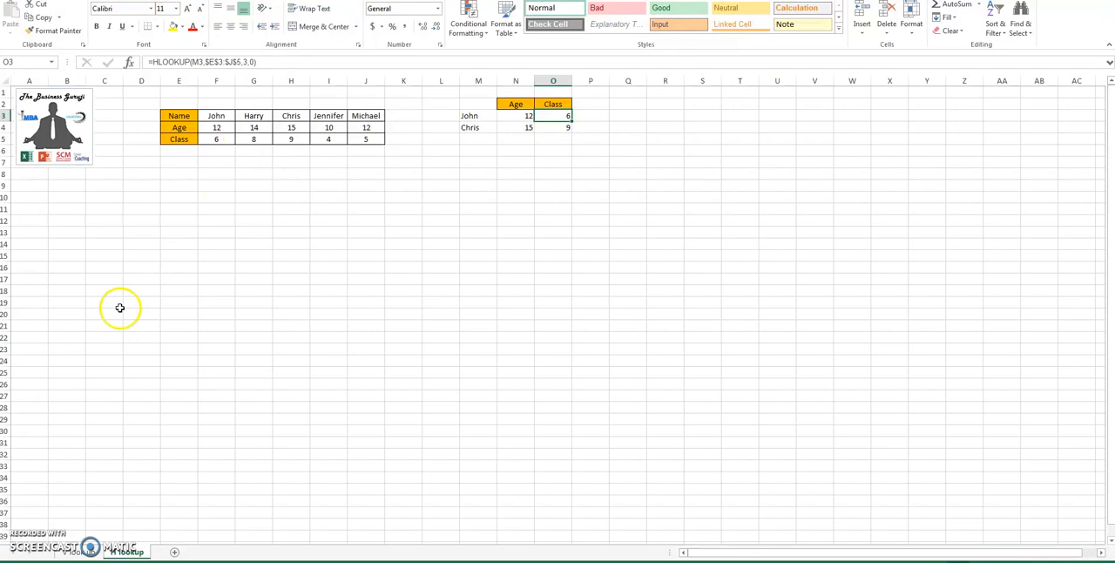
# Step: Switch to the V lookup sheet and examine the source table D4:F9, starting from its Name column
pyautogui.click(78, 551)
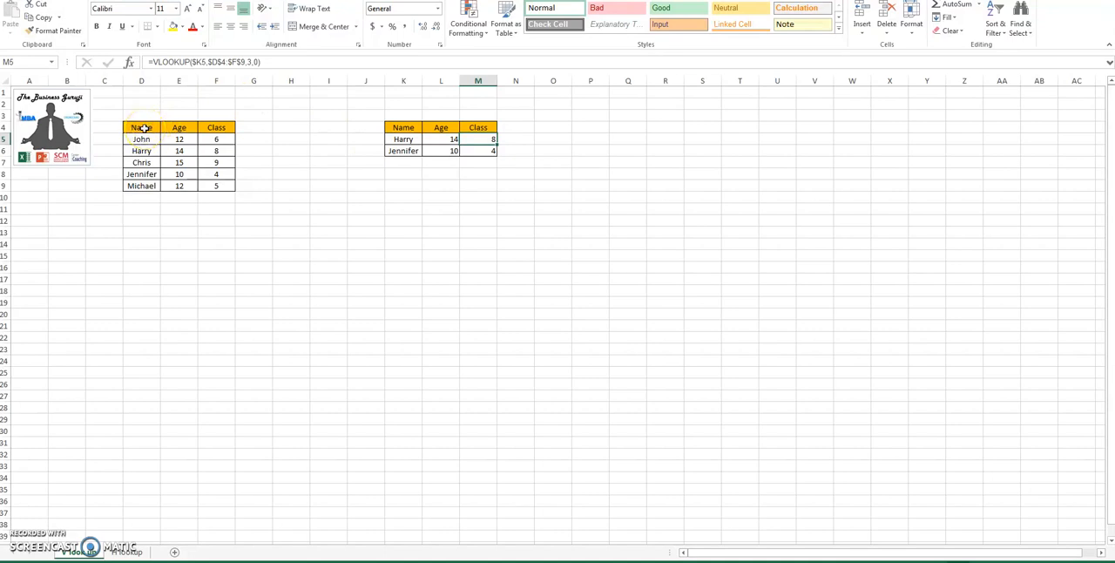
pyautogui.moveTo(144, 127); pyautogui.dragTo(199, 185)
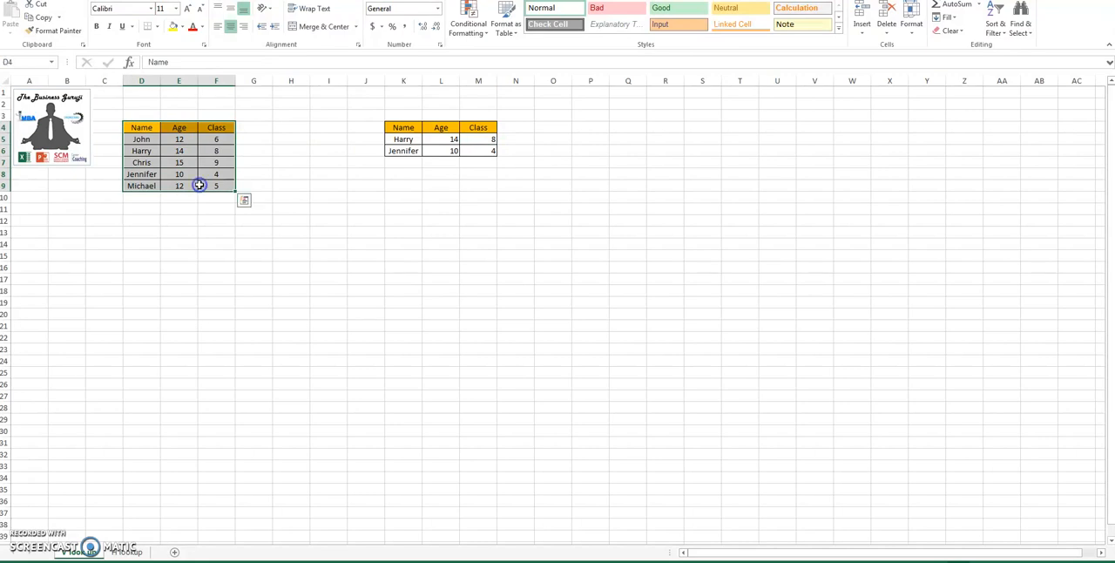
pyautogui.click(142, 128)
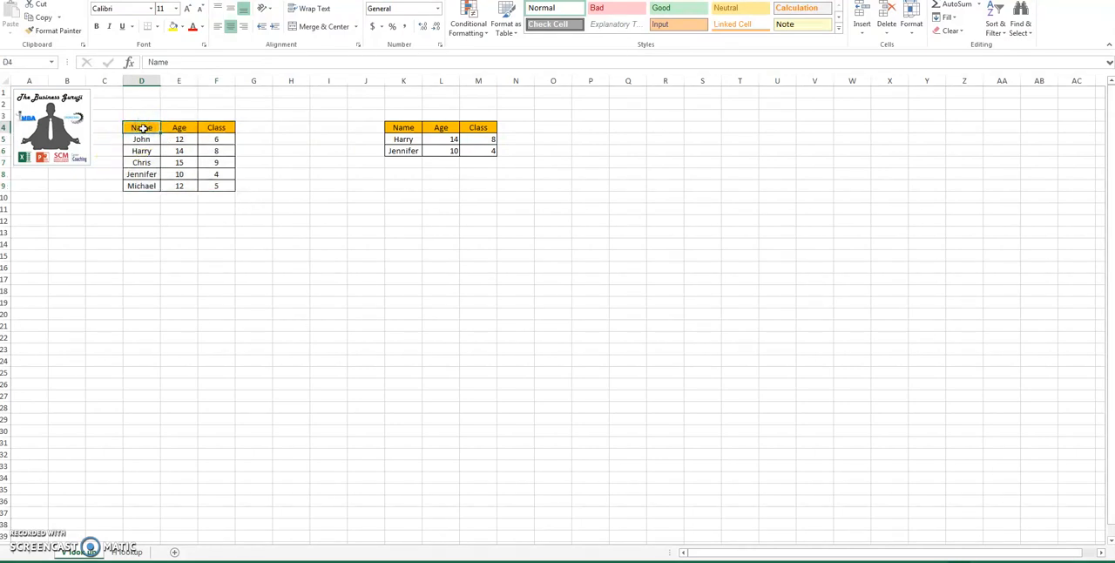
# Step: Enter the label Age in C4 beside the source table's Name header and widen column B slightly
pyautogui.click(101, 128)
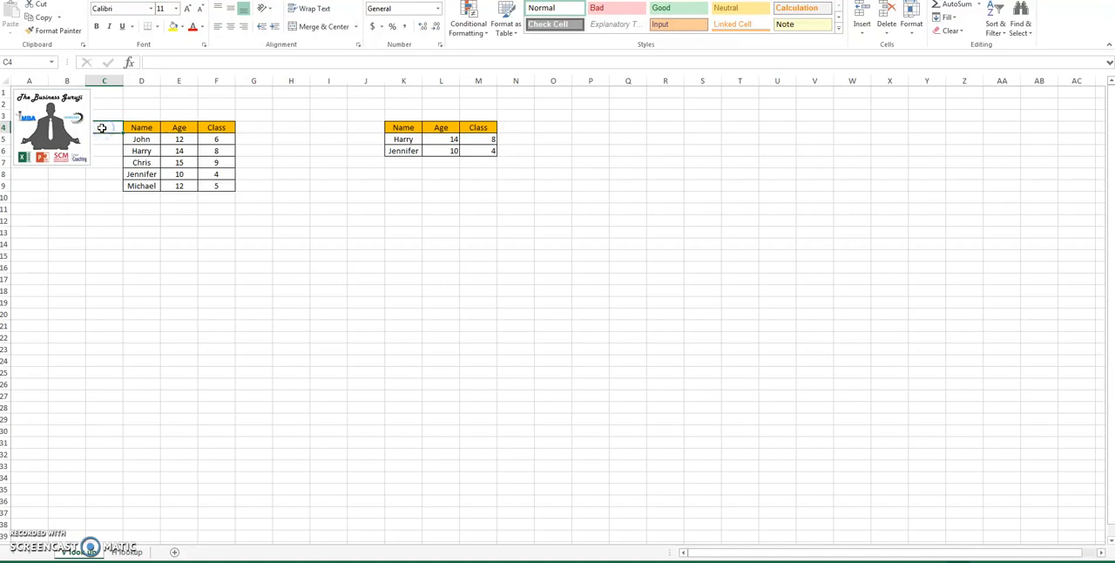
pyautogui.write('Age')
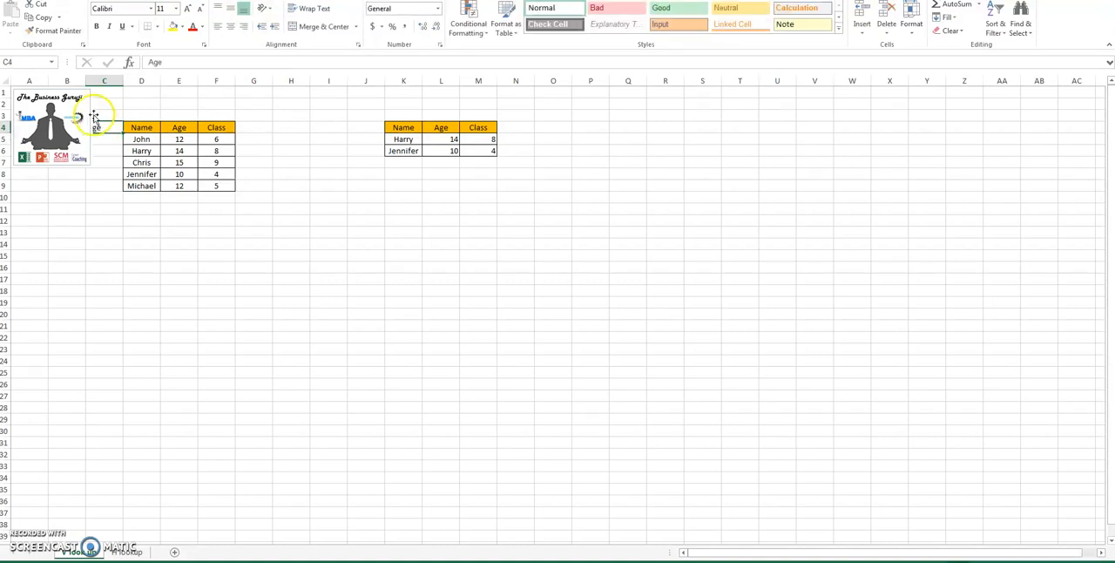
pyautogui.moveTo(85, 81); pyautogui.dragTo(100, 84)
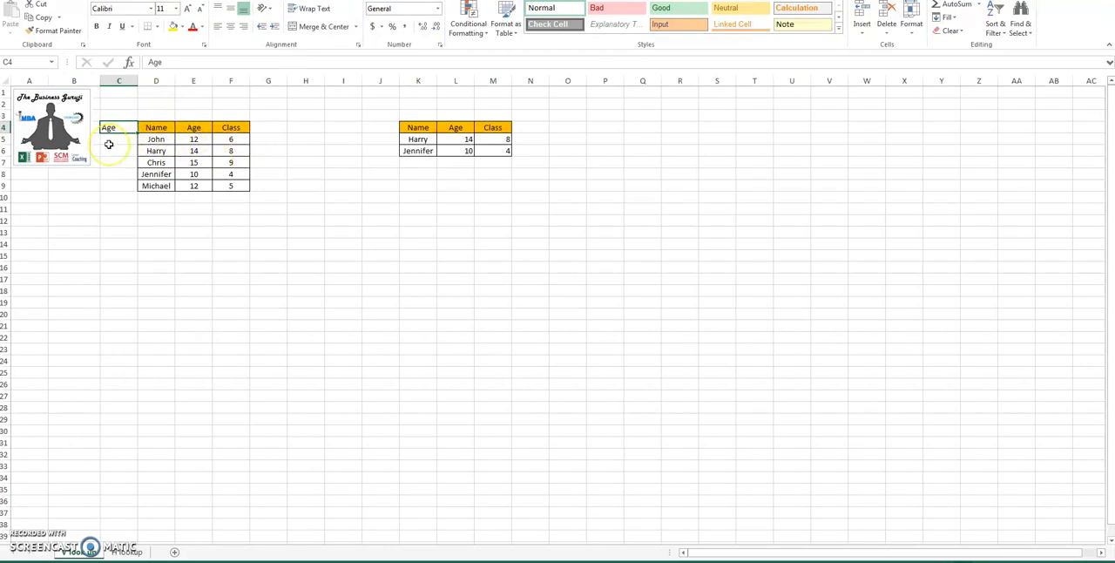
# Step: Clear the Age label from C4 and select the source table D4:F9
pyautogui.press('Delete')
pyautogui.moveTo(157, 129); pyautogui.dragTo(230, 183)
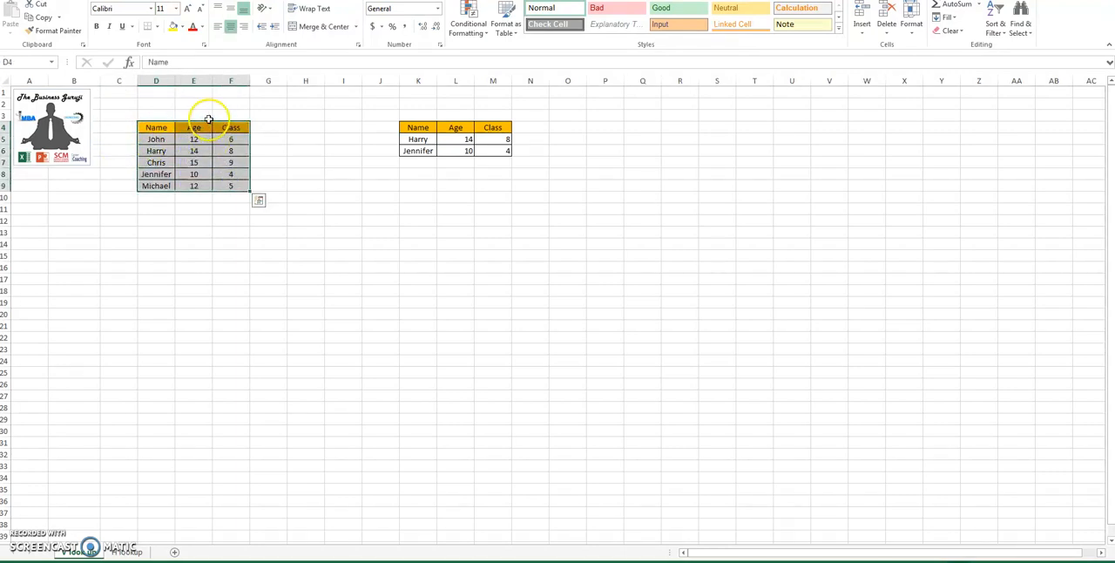